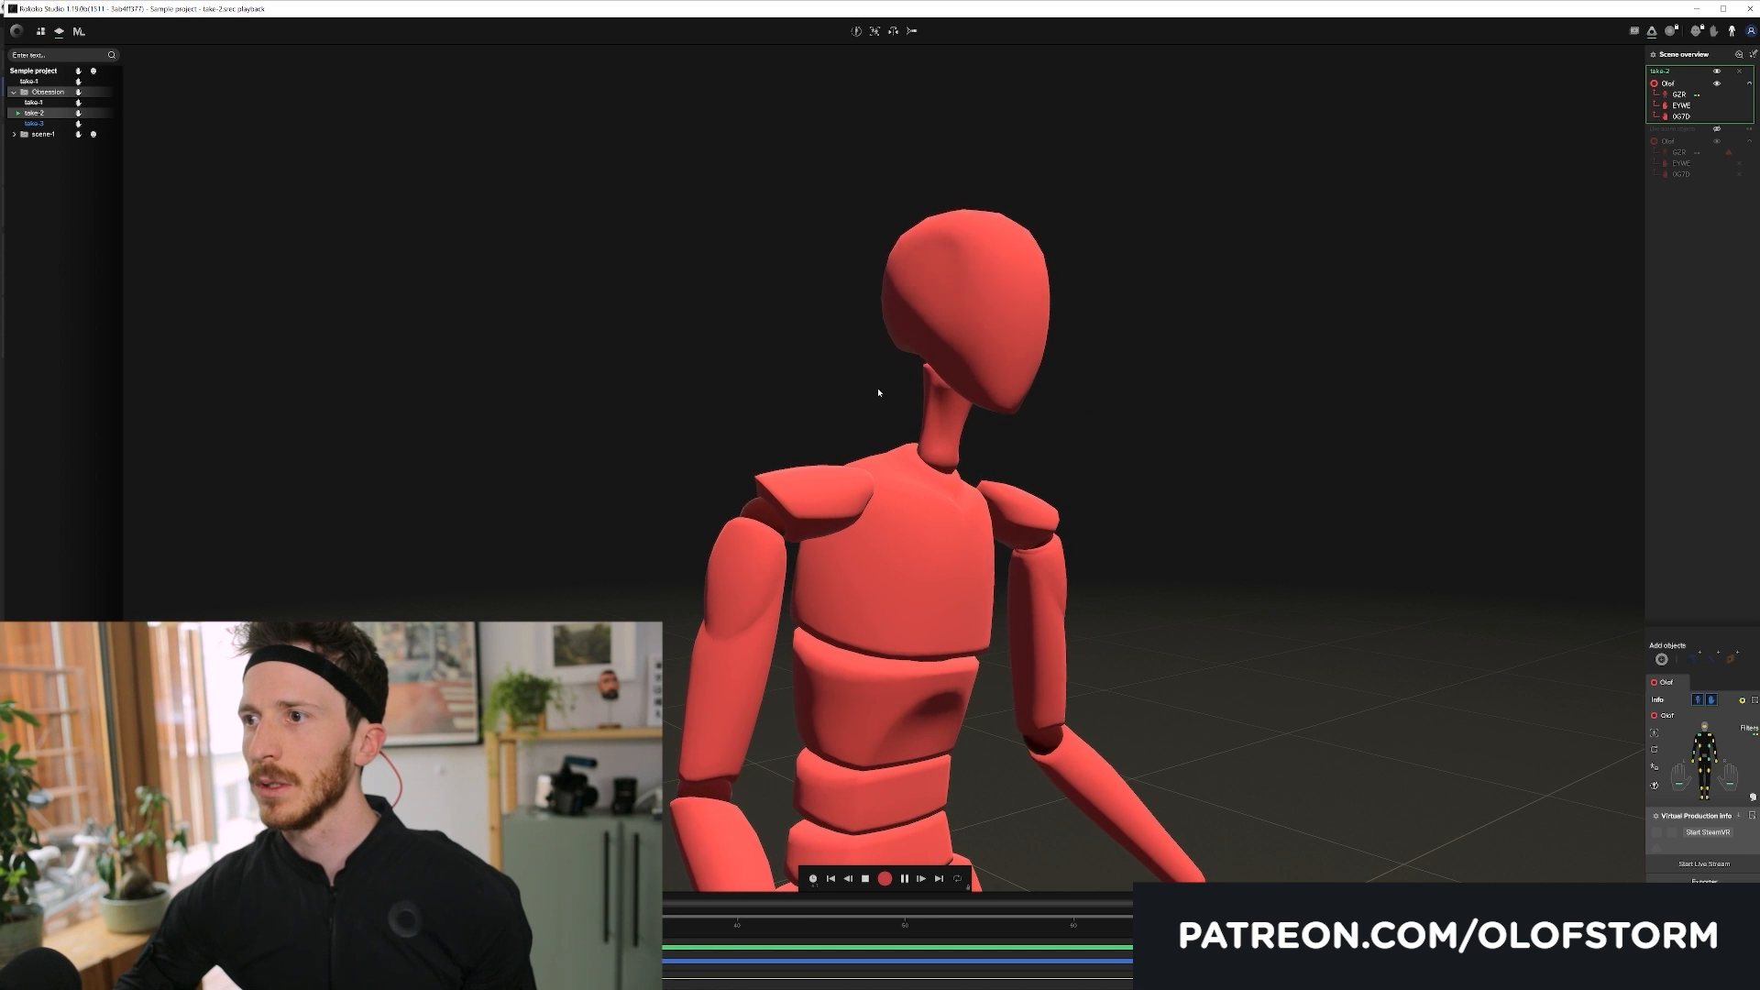
Step: Review the recorded motion capture take on the red mannequin in Rokoko Studio from another angle
left_click_drag(929, 422, 818, 445)
left_click_drag(715, 924, 1123, 900)
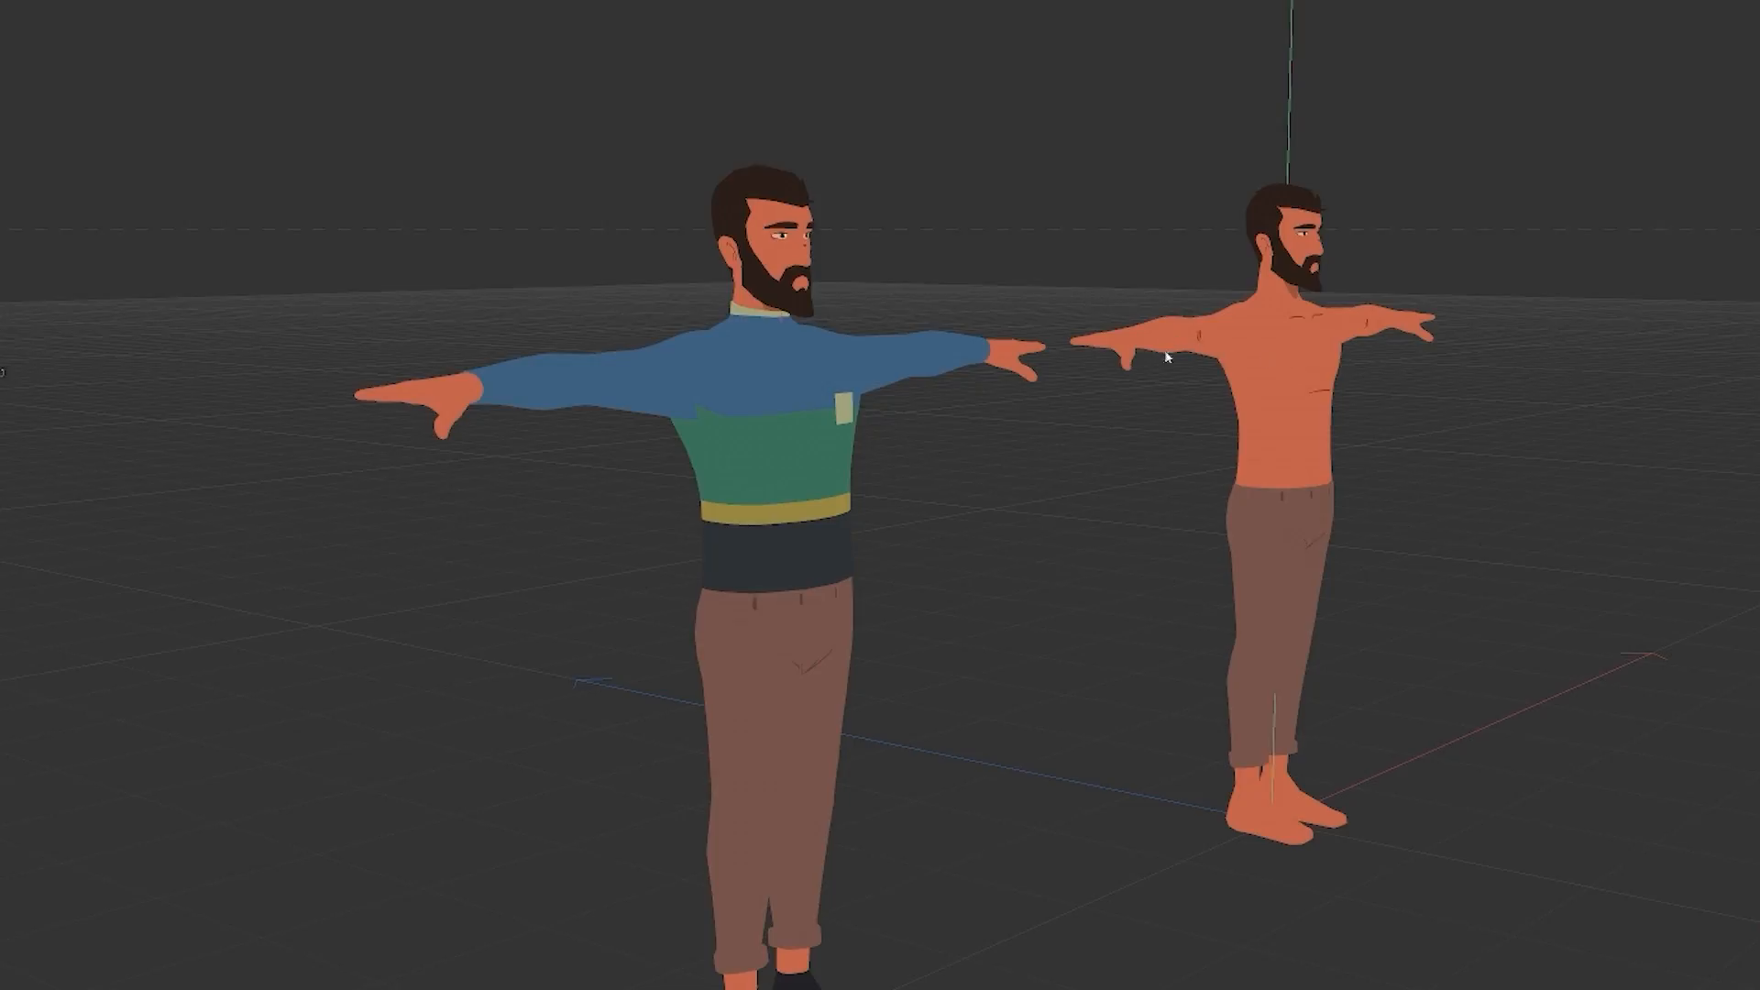
Step: Switch to Cinema 4D and examine the T-posed characters, then check the retargeted sitting motion on the blond character
left_click_drag(1165, 352, 1163, 392)
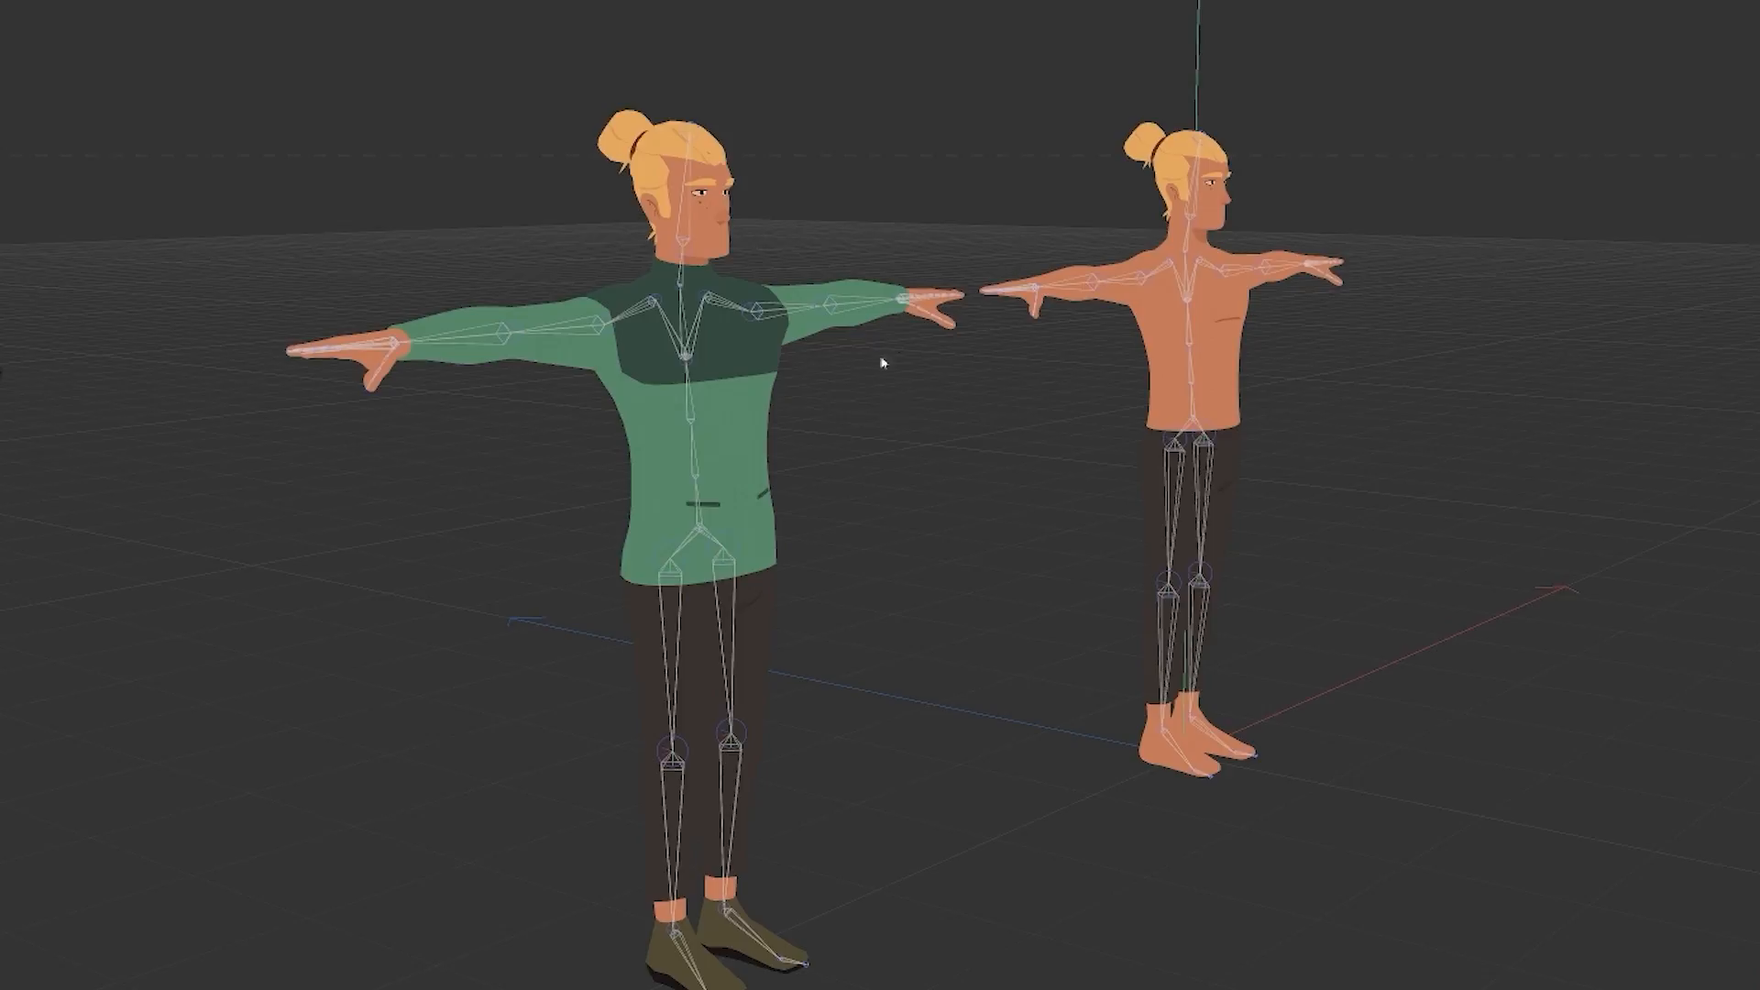
left_click_drag(1126, 293, 1229, 308)
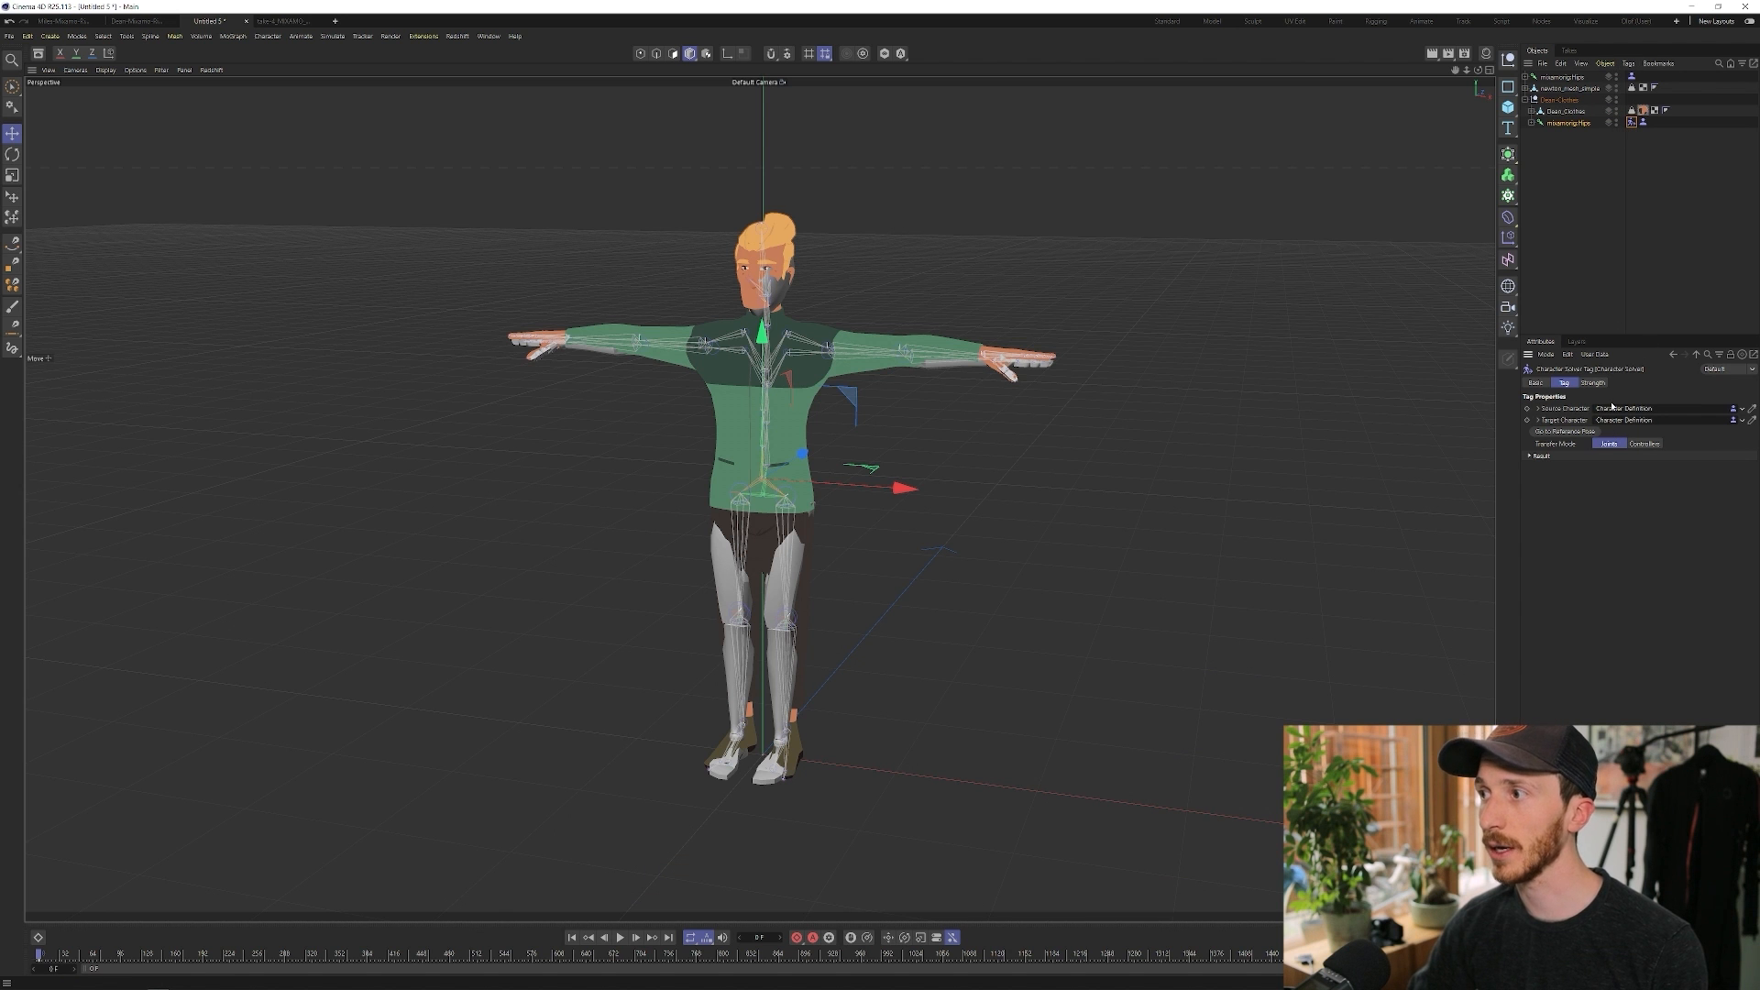
left_click_drag(64, 954, 408, 928)
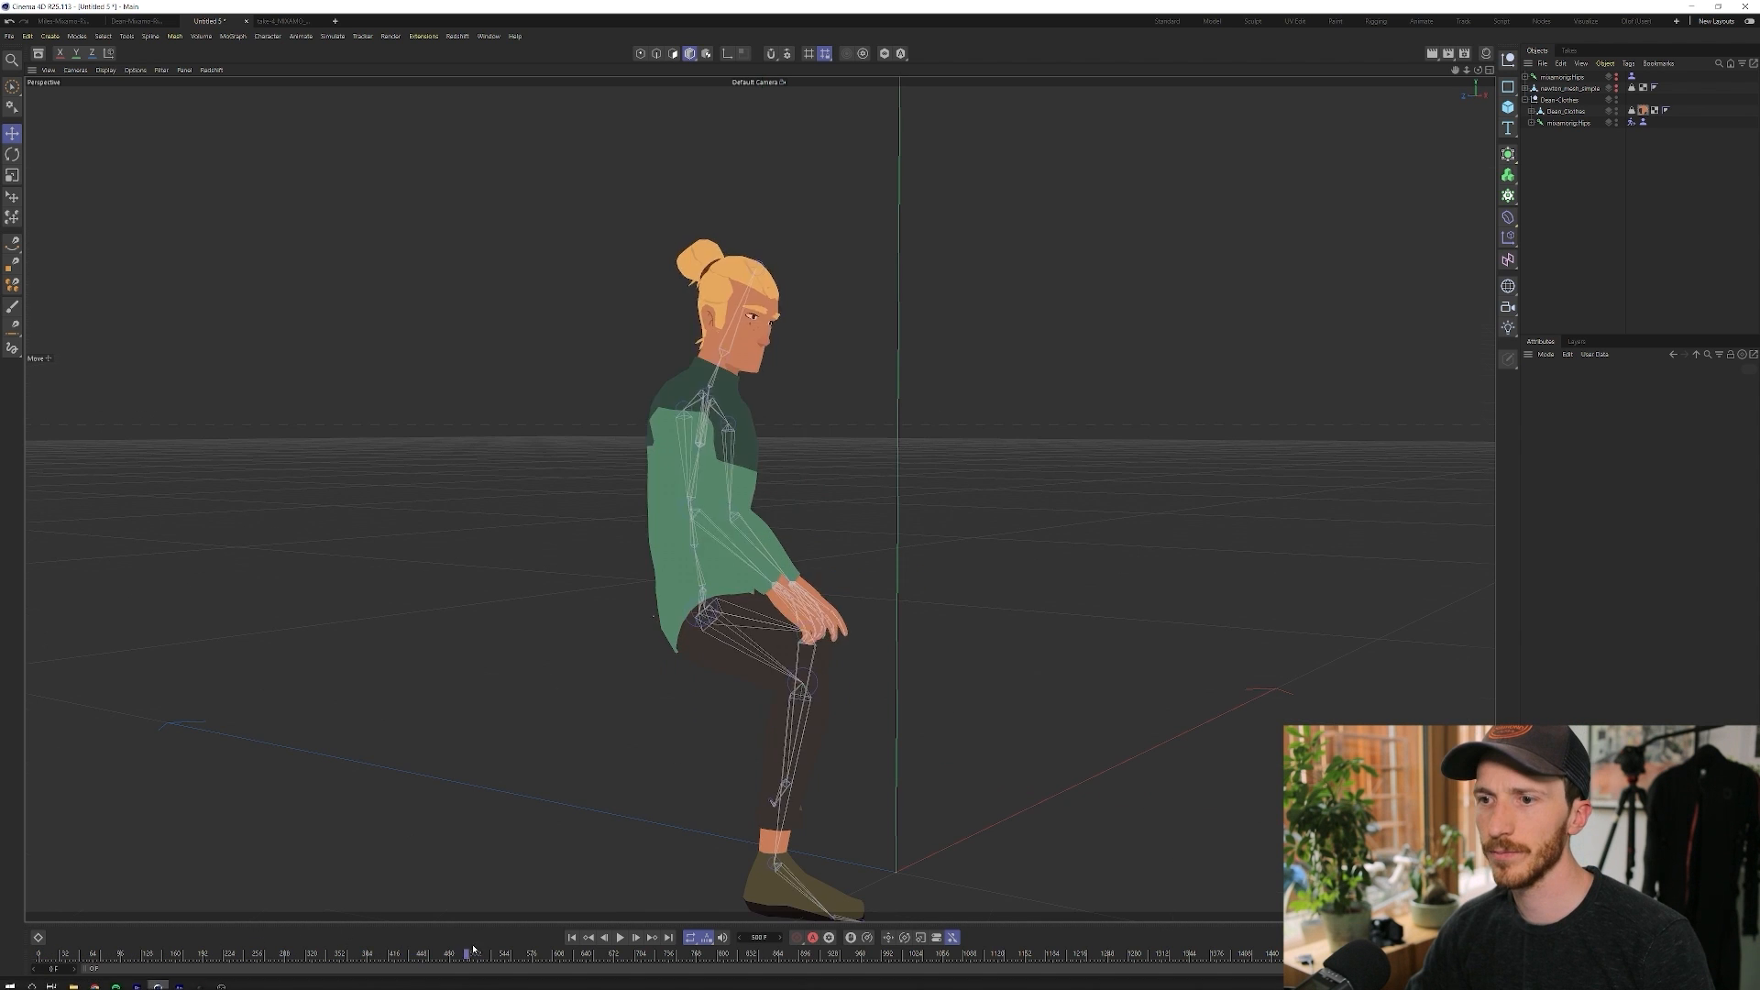
left_click_drag(541, 924, 575, 920)
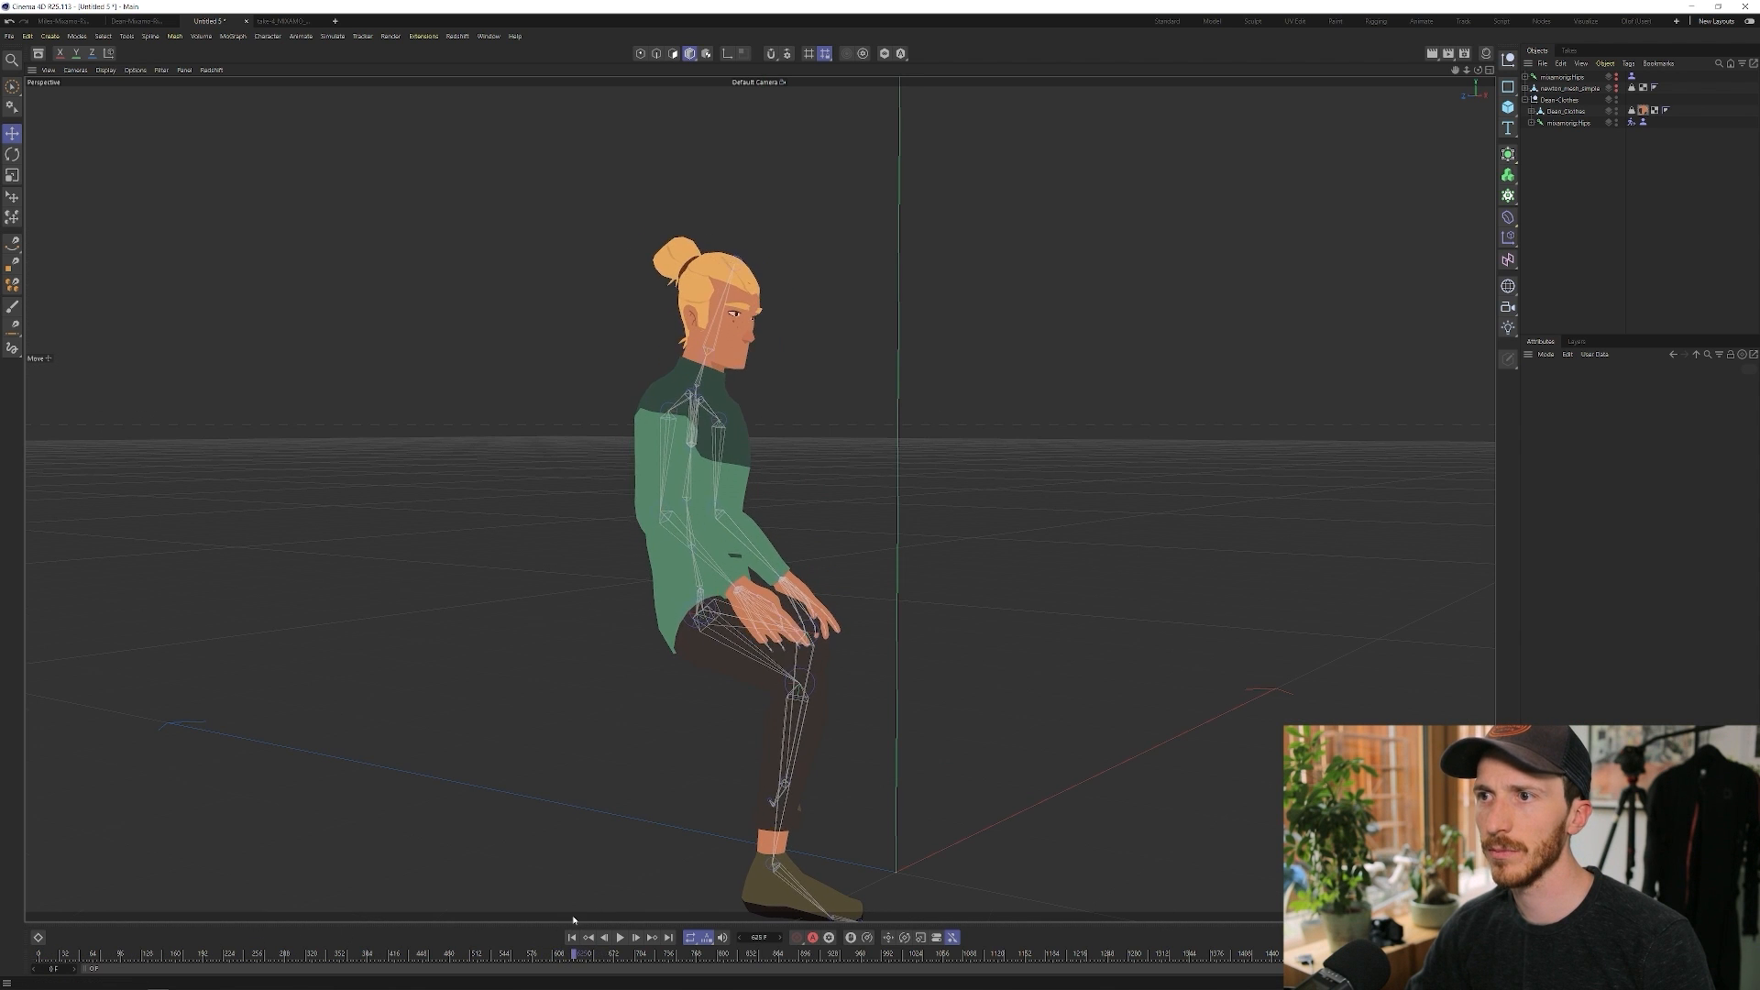
mouse_move(733, 309)
left_mouse_down()
mouse_move(829, 302)
mouse_move(711, 279)
mouse_move(701, 297)
left_mouse_up()
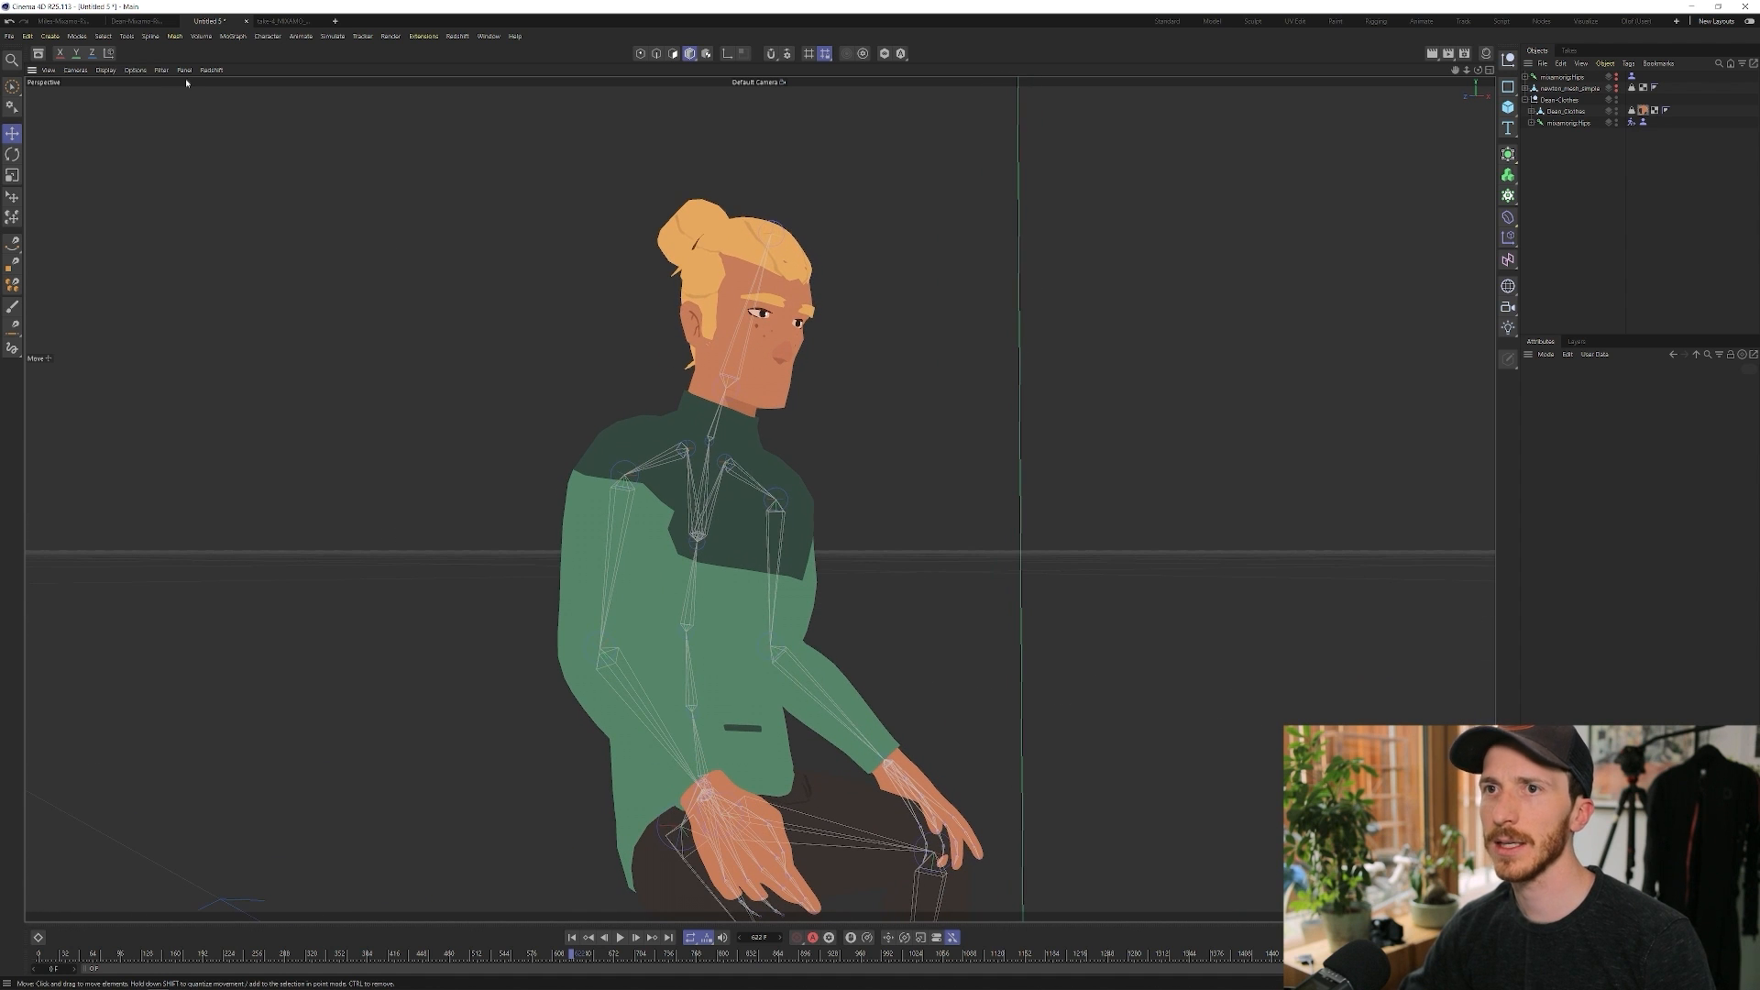
Step: Hide the joints in the viewport and review the blond character's animation in playback
left_click(160, 72)
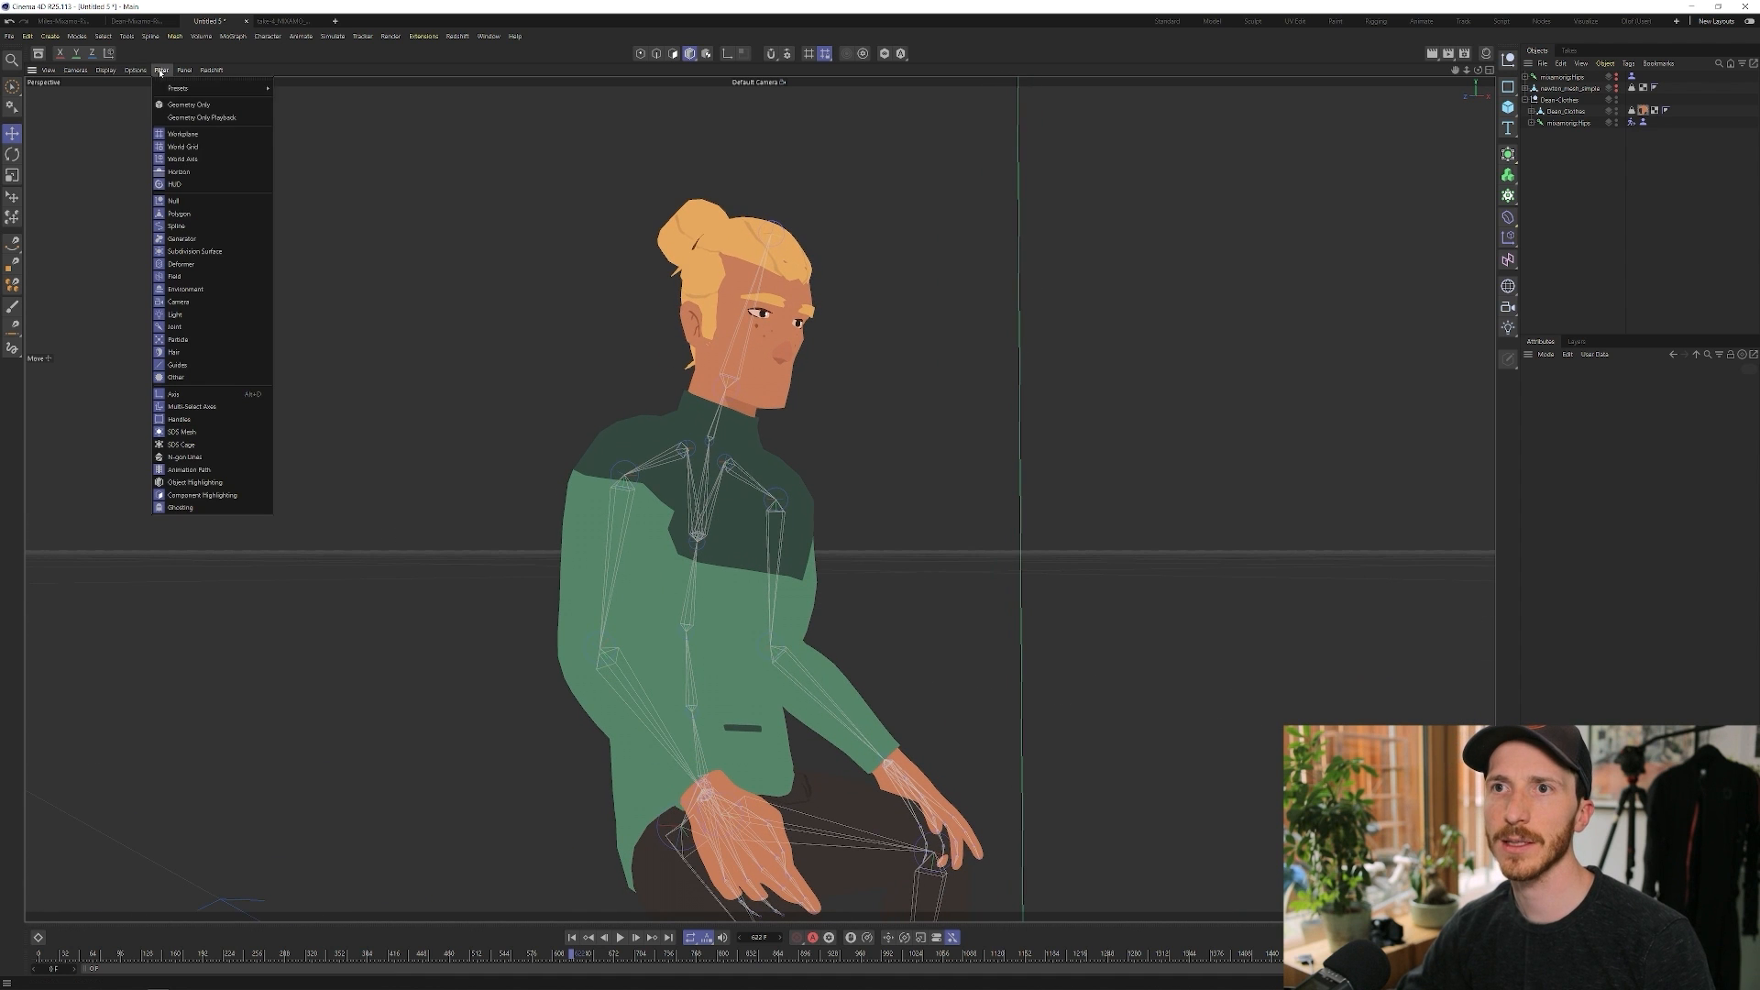
left_click(191, 328)
left_click_drag(745, 467, 711, 490)
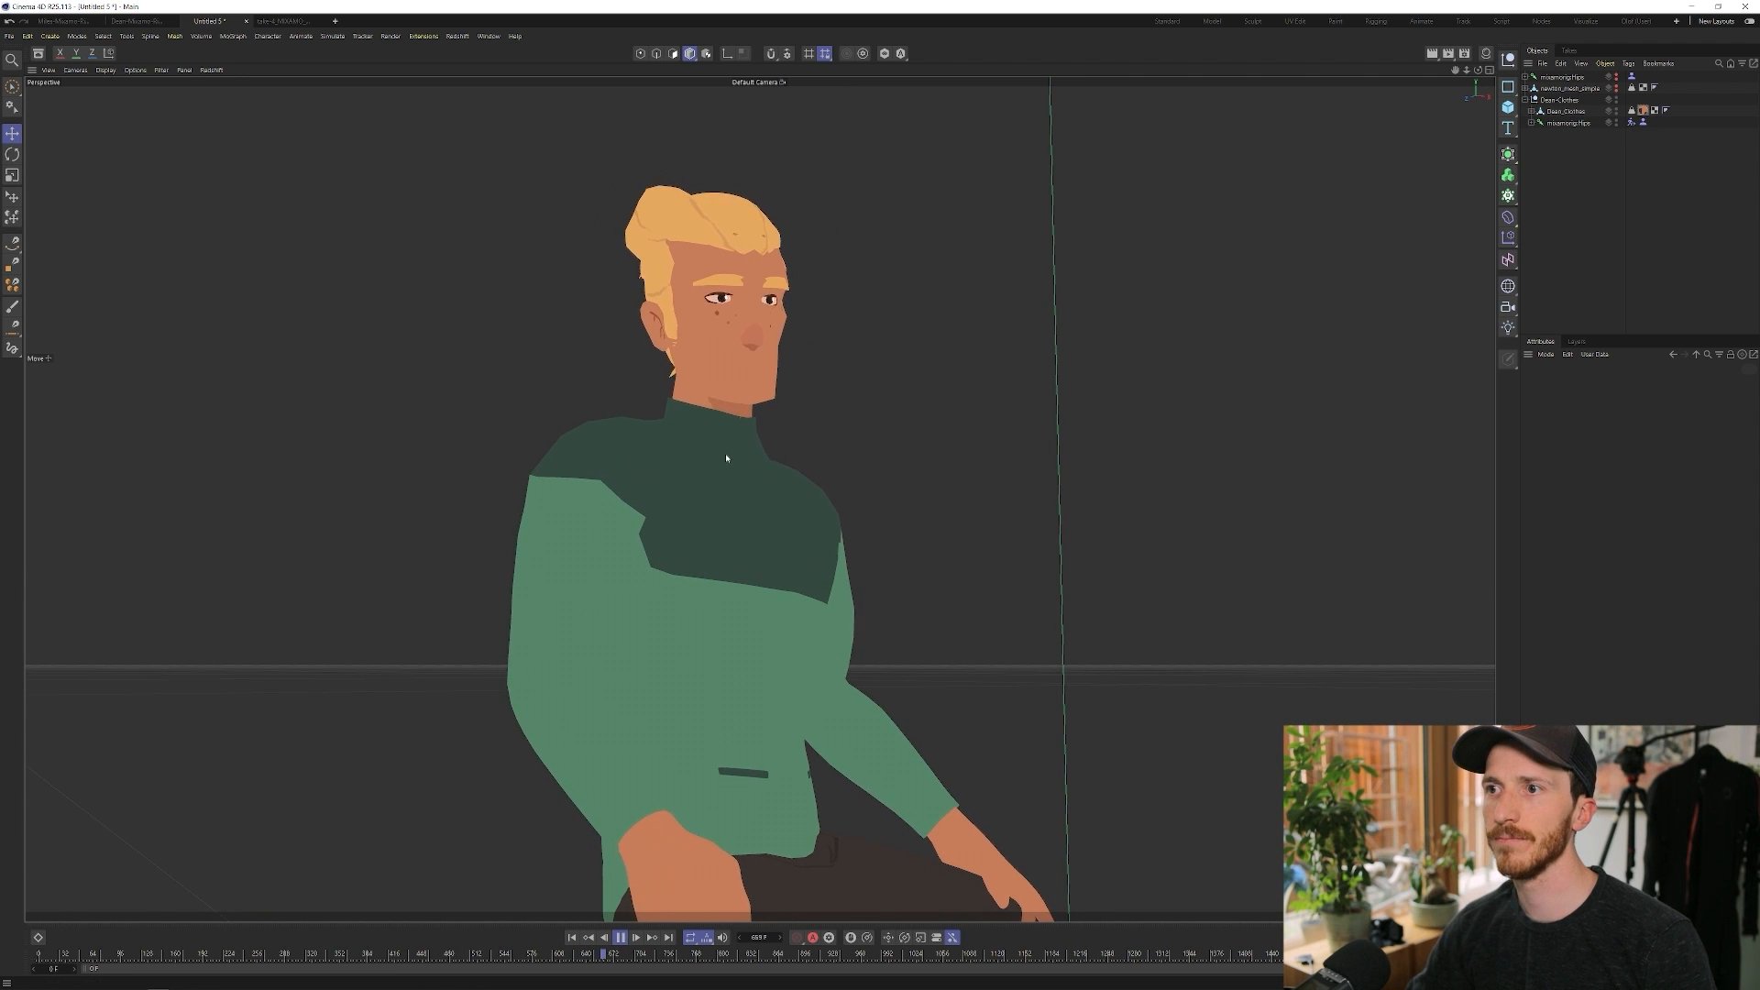
left_click_drag(730, 491, 770, 481)
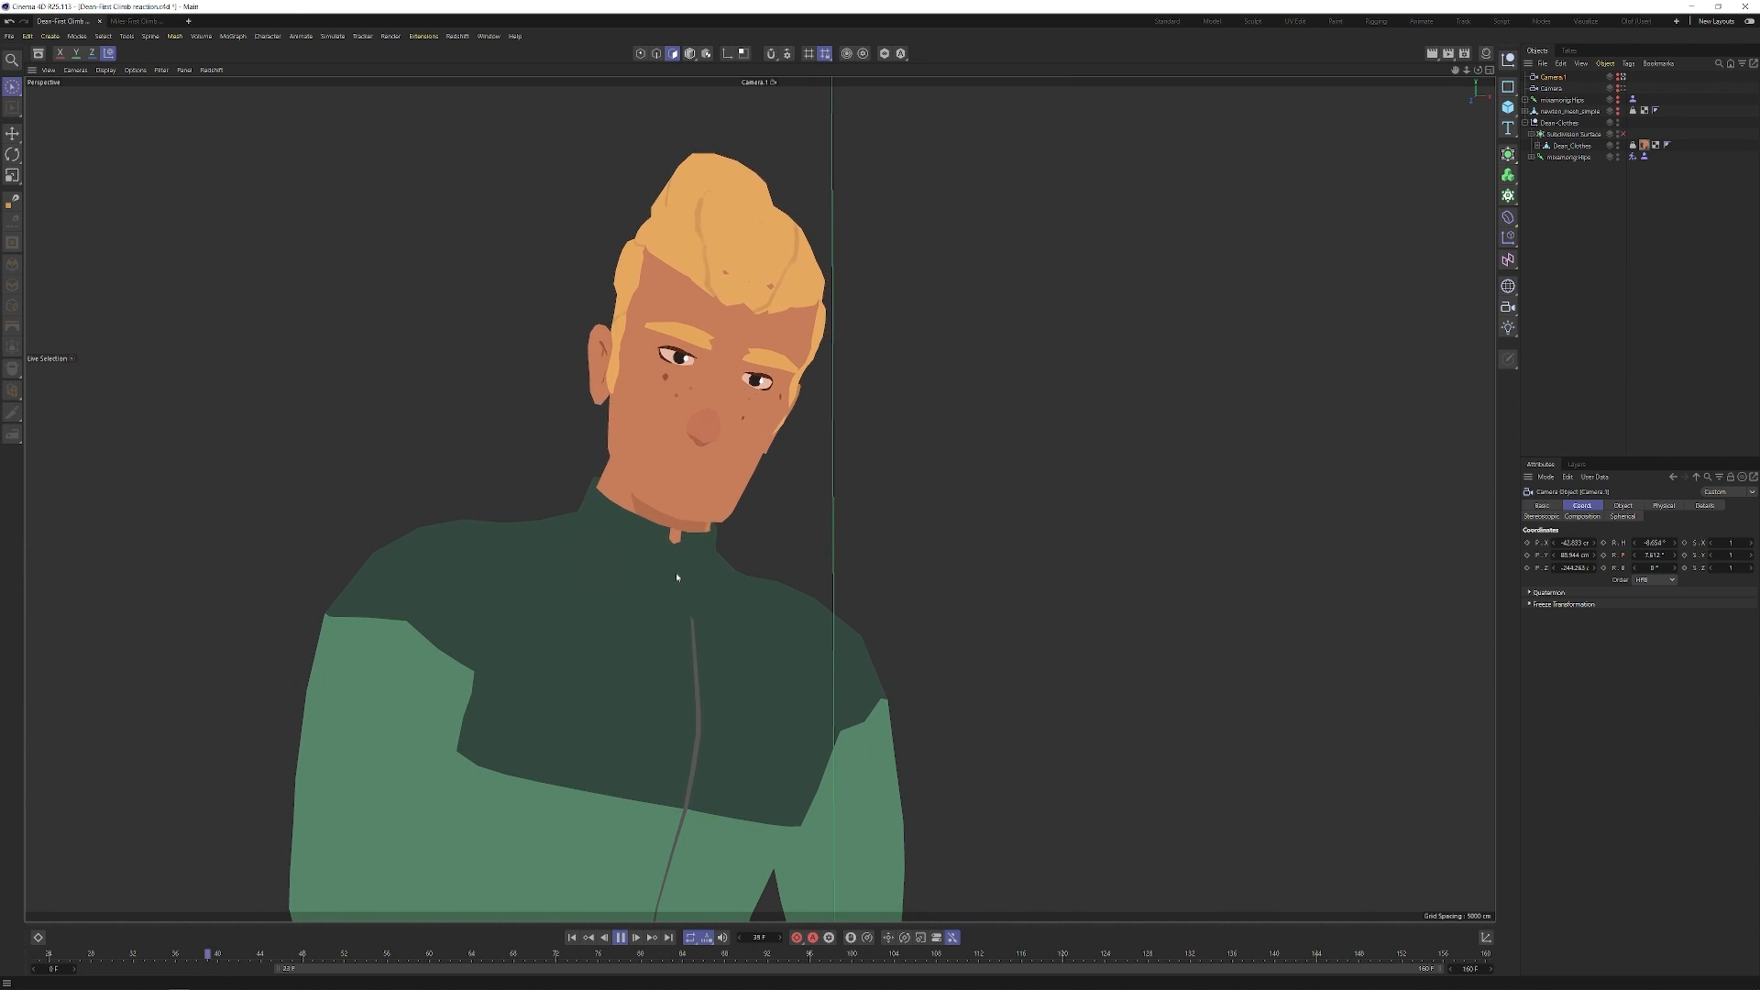
Step: Reframe Camera 1 during playback to a three-quarter, waist-up shot of the blond character
left_click_drag(701, 610, 605, 617)
left_click_drag(586, 609, 727, 640)
left_click_drag(726, 639, 539, 586)
mouse_move(715, 588)
left_mouse_down()
mouse_move(609, 613)
mouse_move(801, 550)
mouse_move(1014, 569)
mouse_move(718, 578)
mouse_move(691, 547)
mouse_move(735, 554)
mouse_move(691, 589)
left_mouse_up()
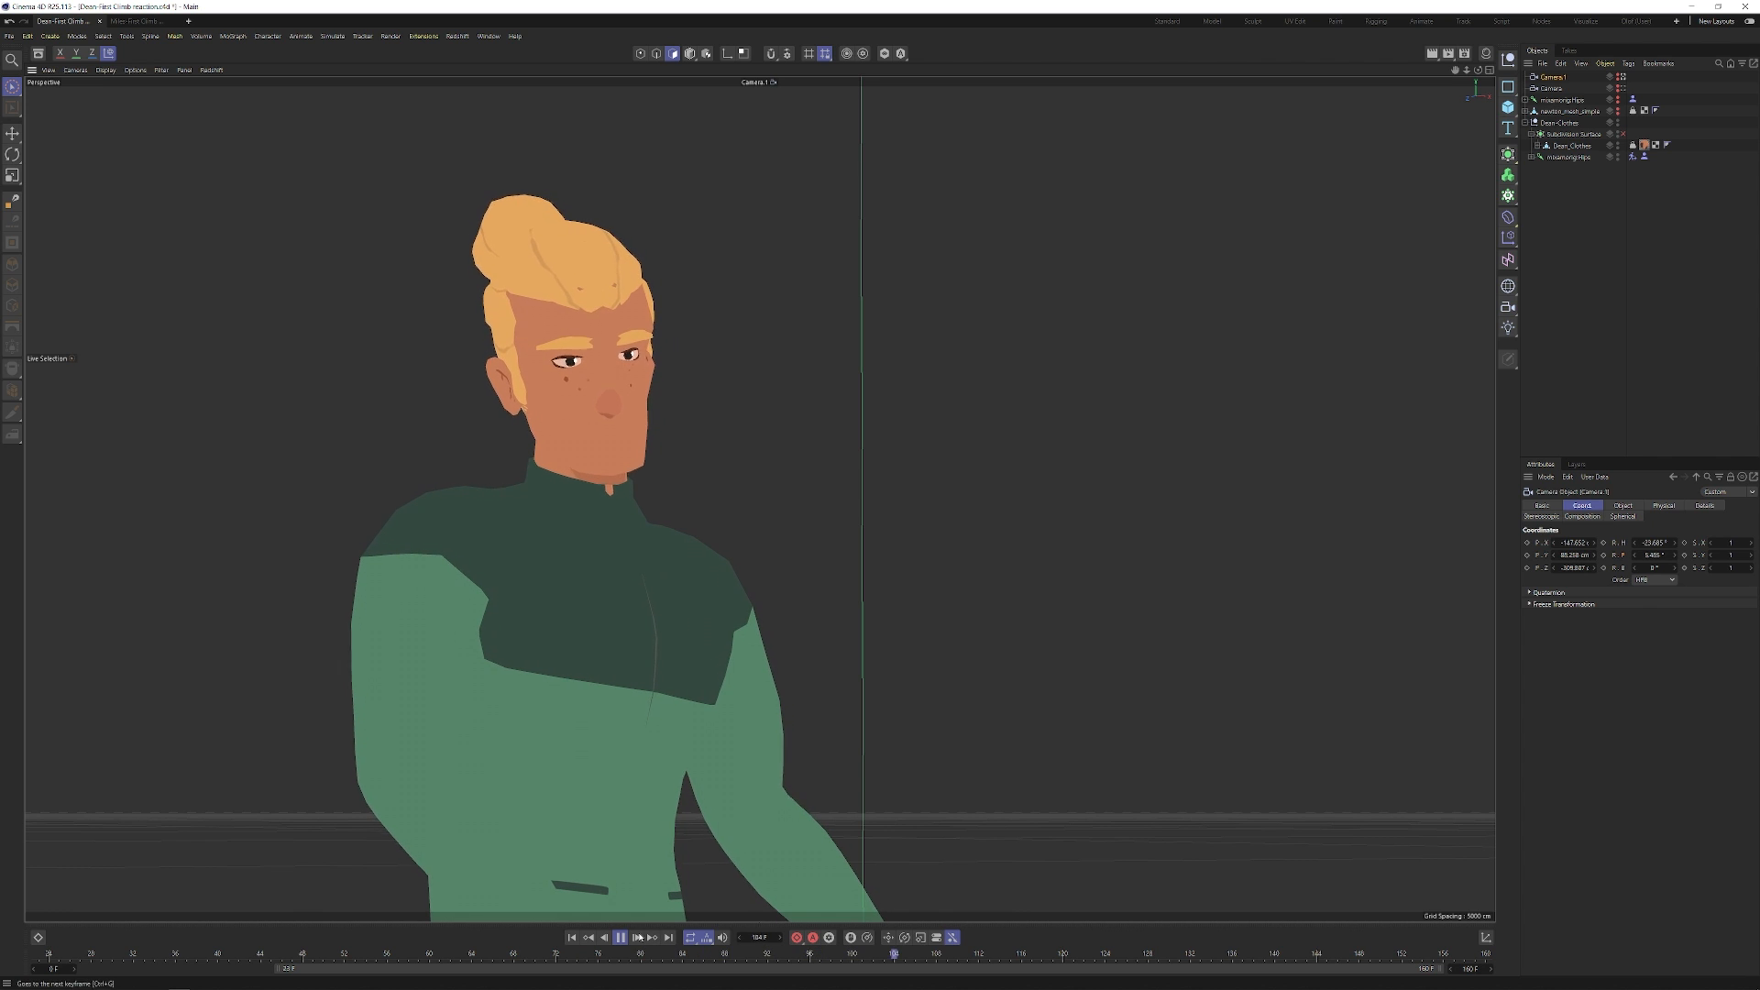
Step: Switch to the bearded character's reaction scene and review the over-the-shoulder head-turn animation from its start
left_click(145, 22)
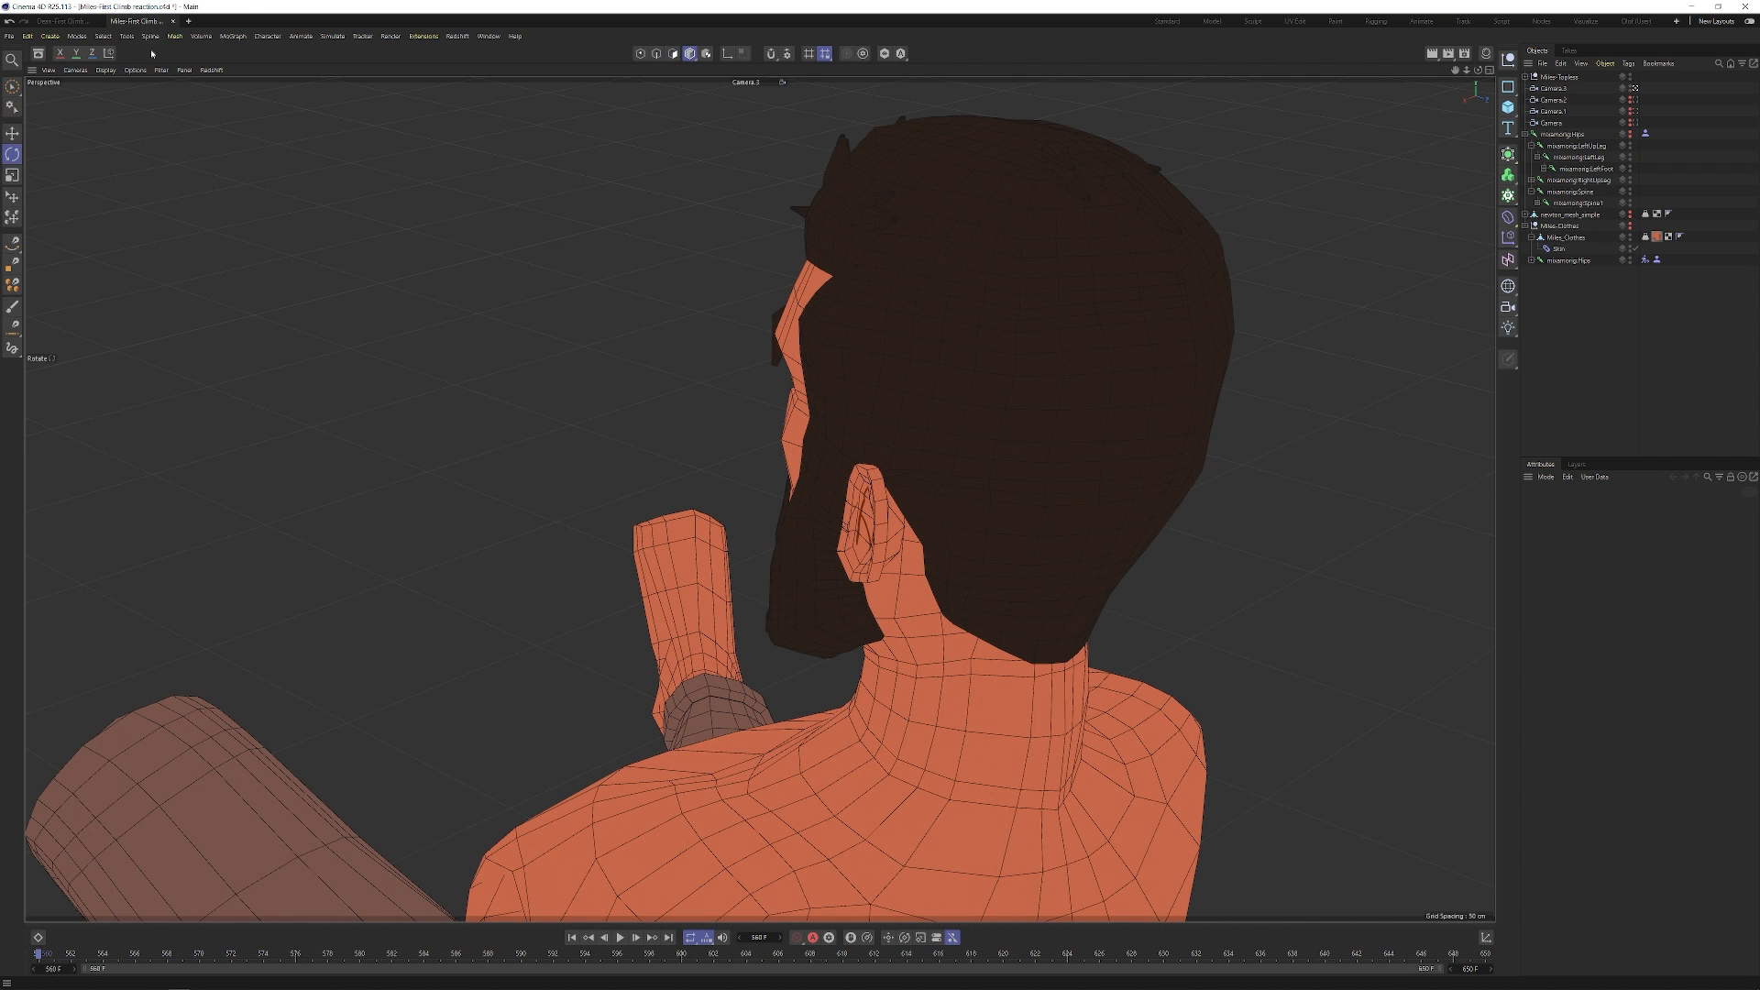
left_click(621, 937)
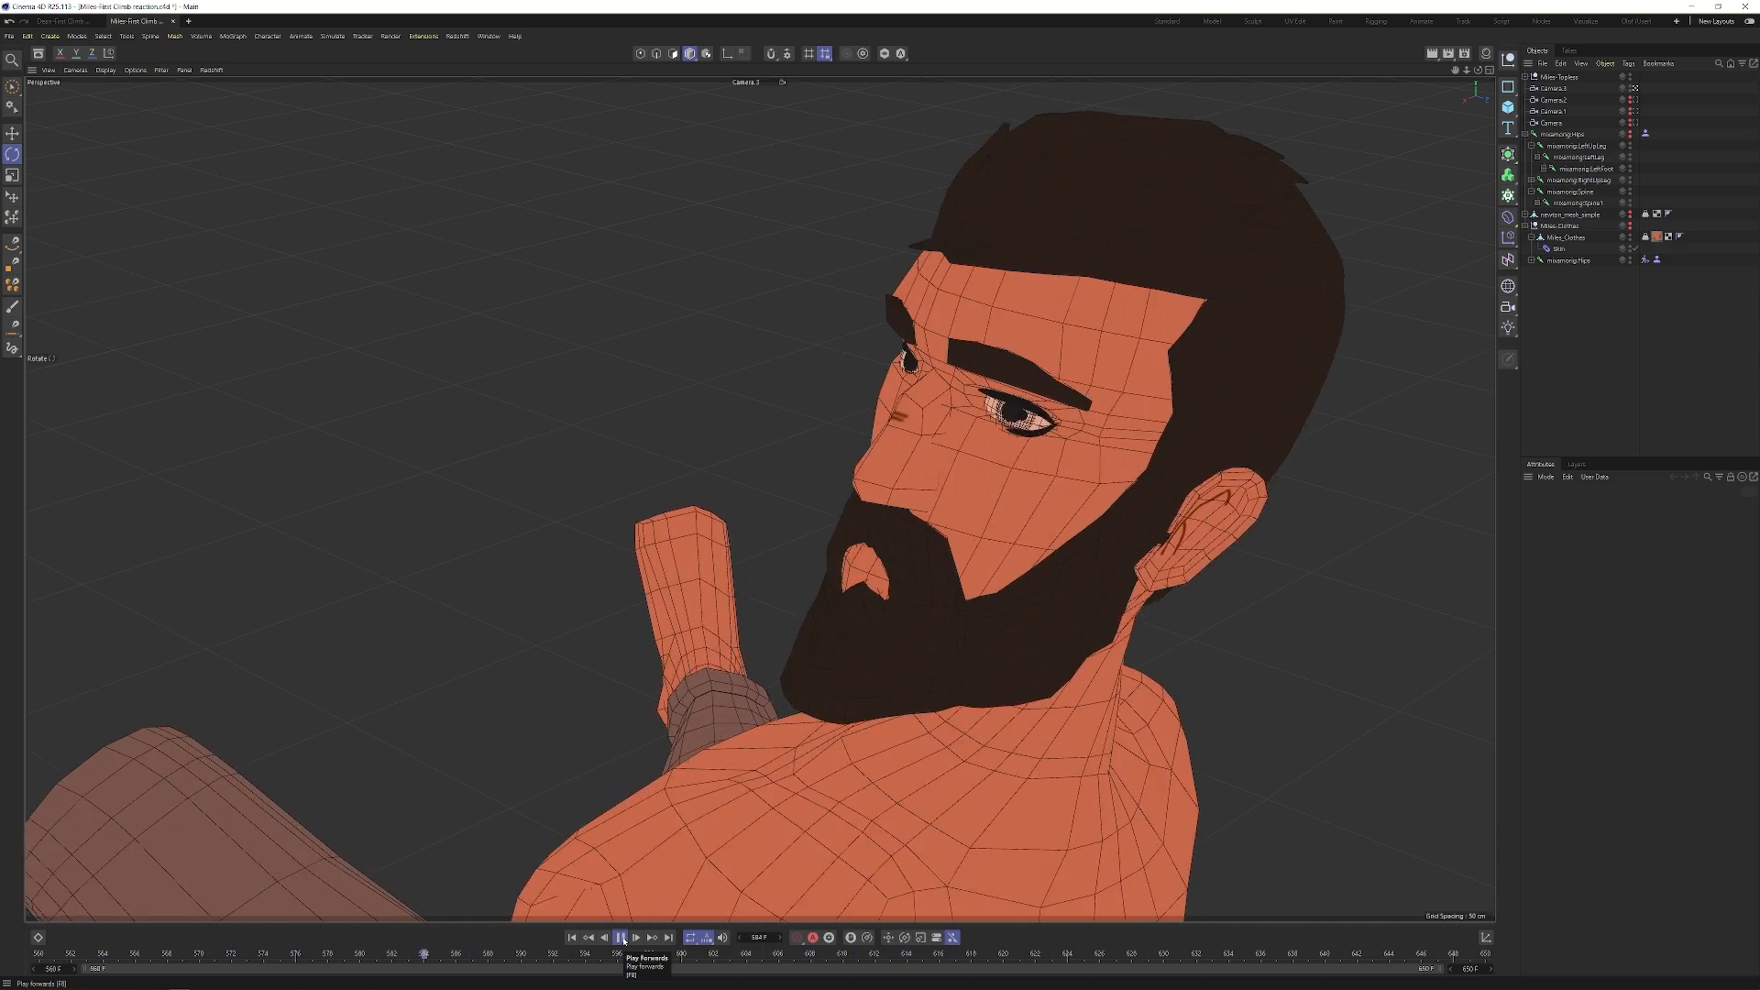
left_click(621, 937)
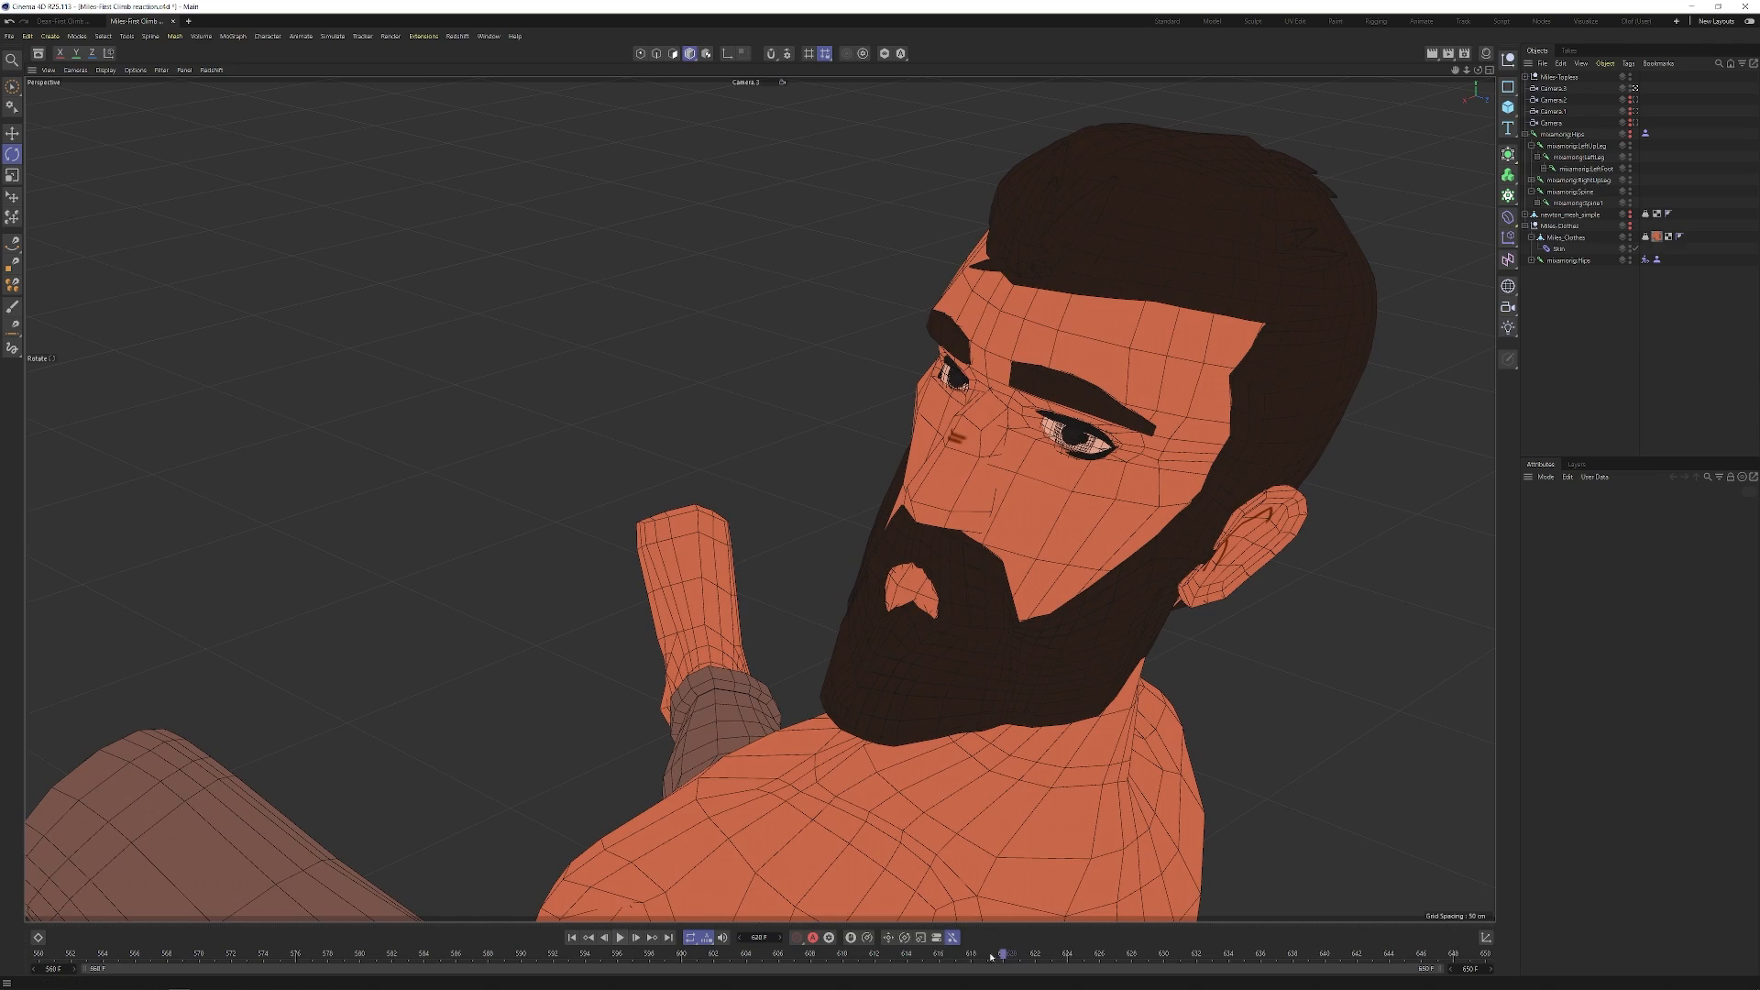
mouse_move(1002, 955)
left_mouse_down()
mouse_move(88, 959)
mouse_move(996, 973)
left_mouse_up()
mouse_move(987, 499)
left_mouse_down()
mouse_move(1044, 501)
mouse_move(955, 502)
left_mouse_up()
left_click(570, 937)
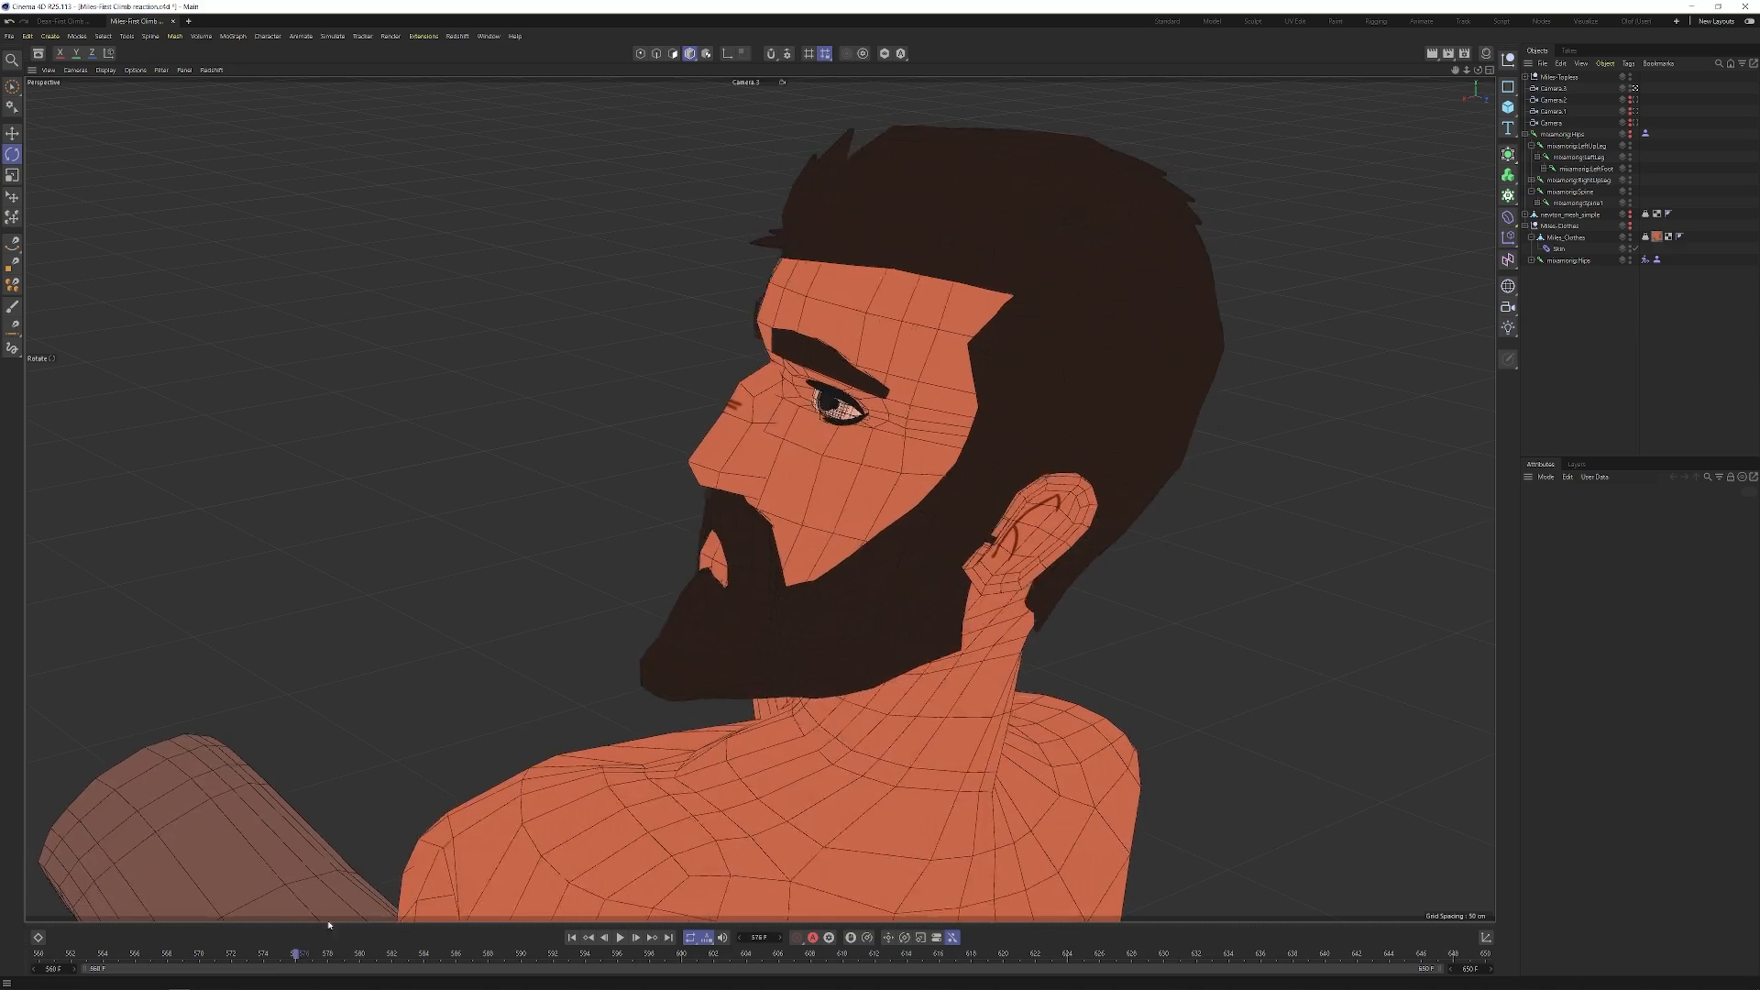
left_click_drag(853, 409, 836, 532)
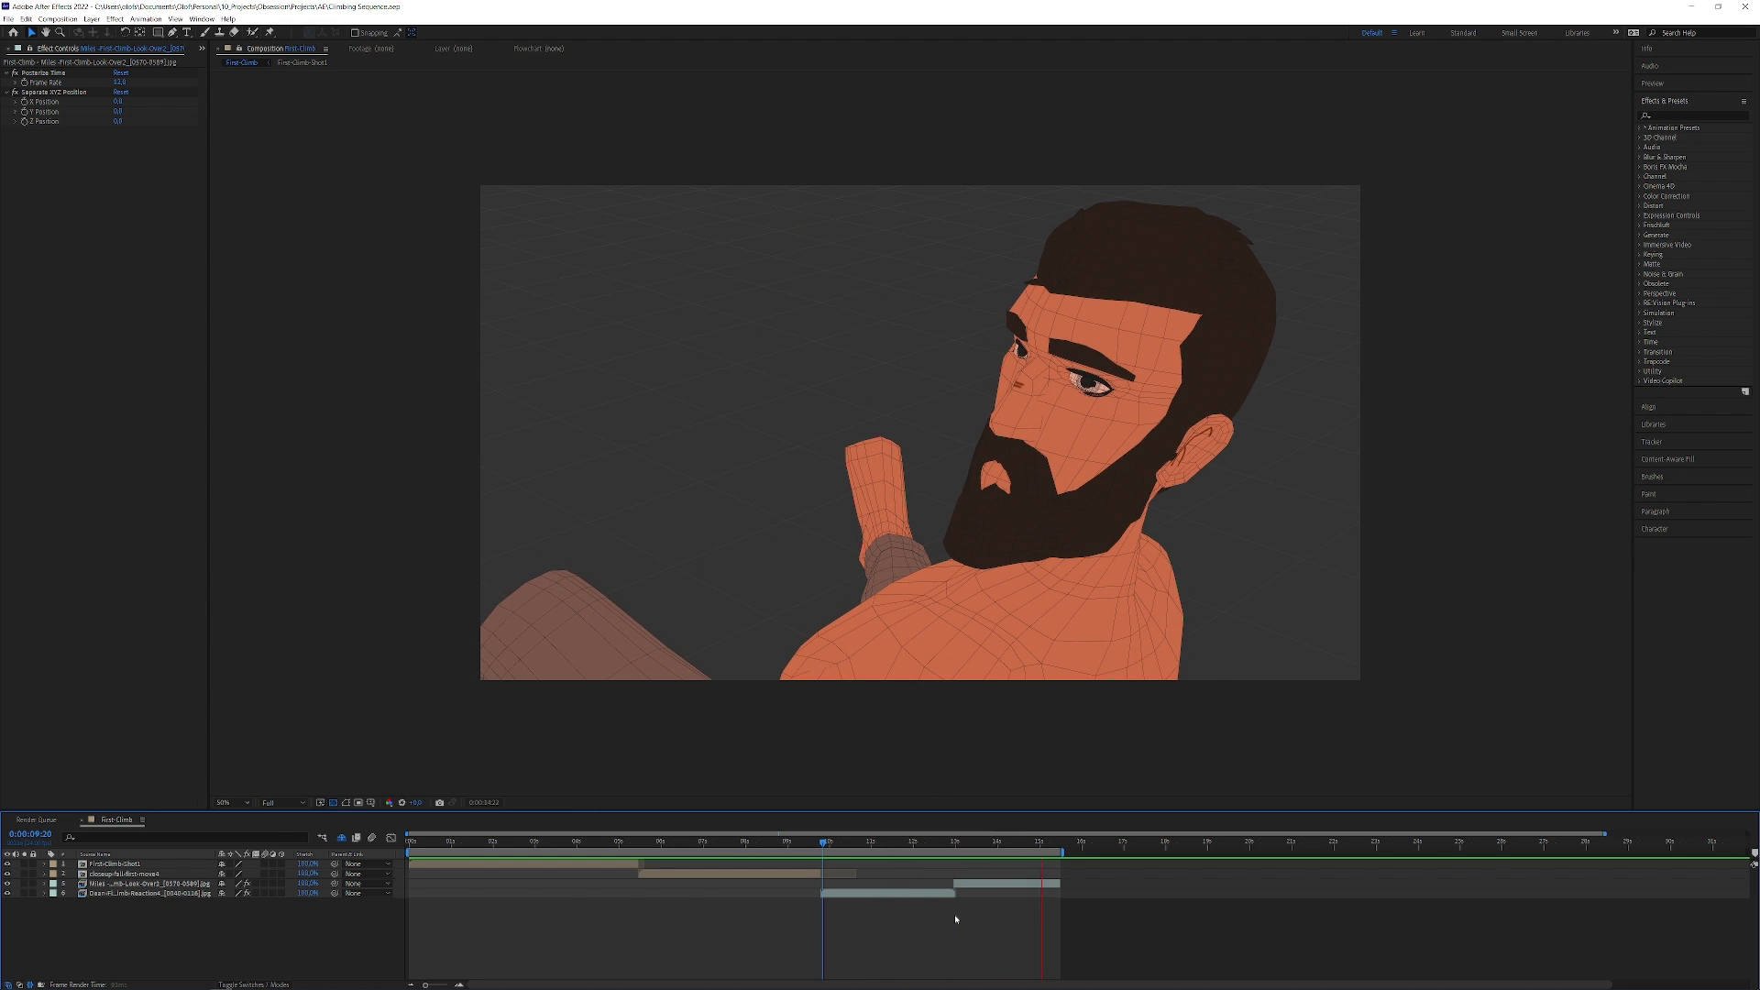
Step: Switch to After Effects and preview the rendered reaction shots on the sequence timeline
left_click(823, 841)
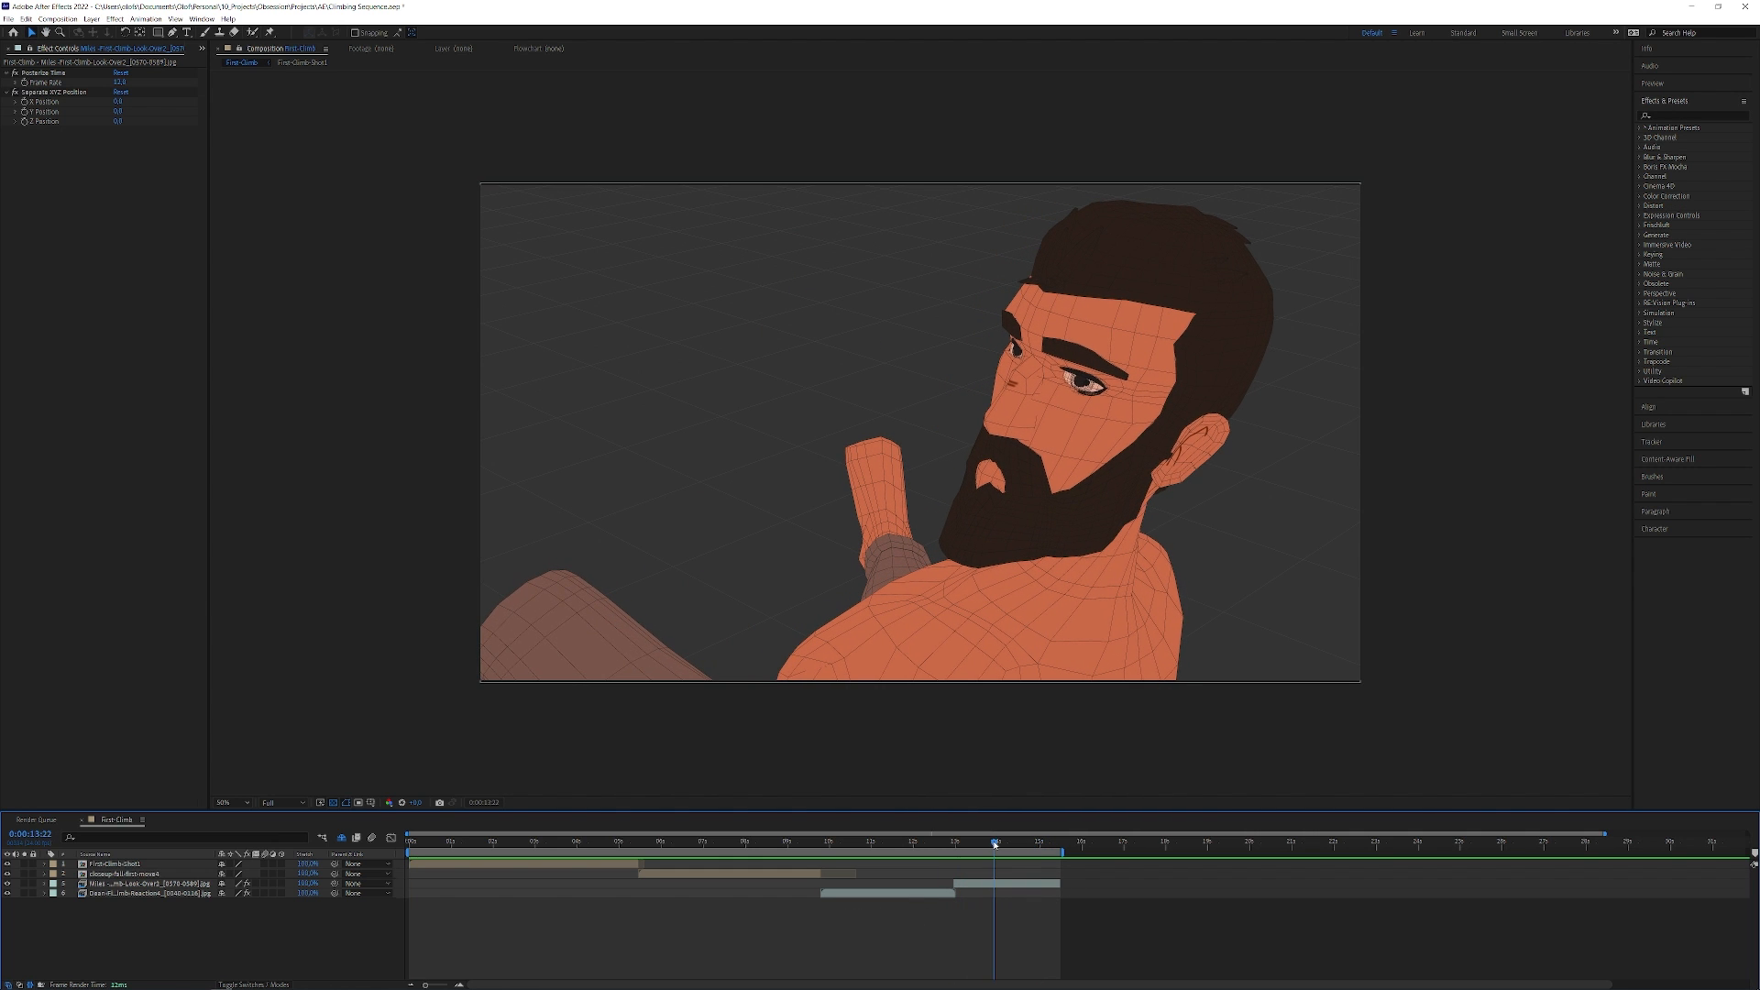
left_click_drag(985, 845, 875, 845)
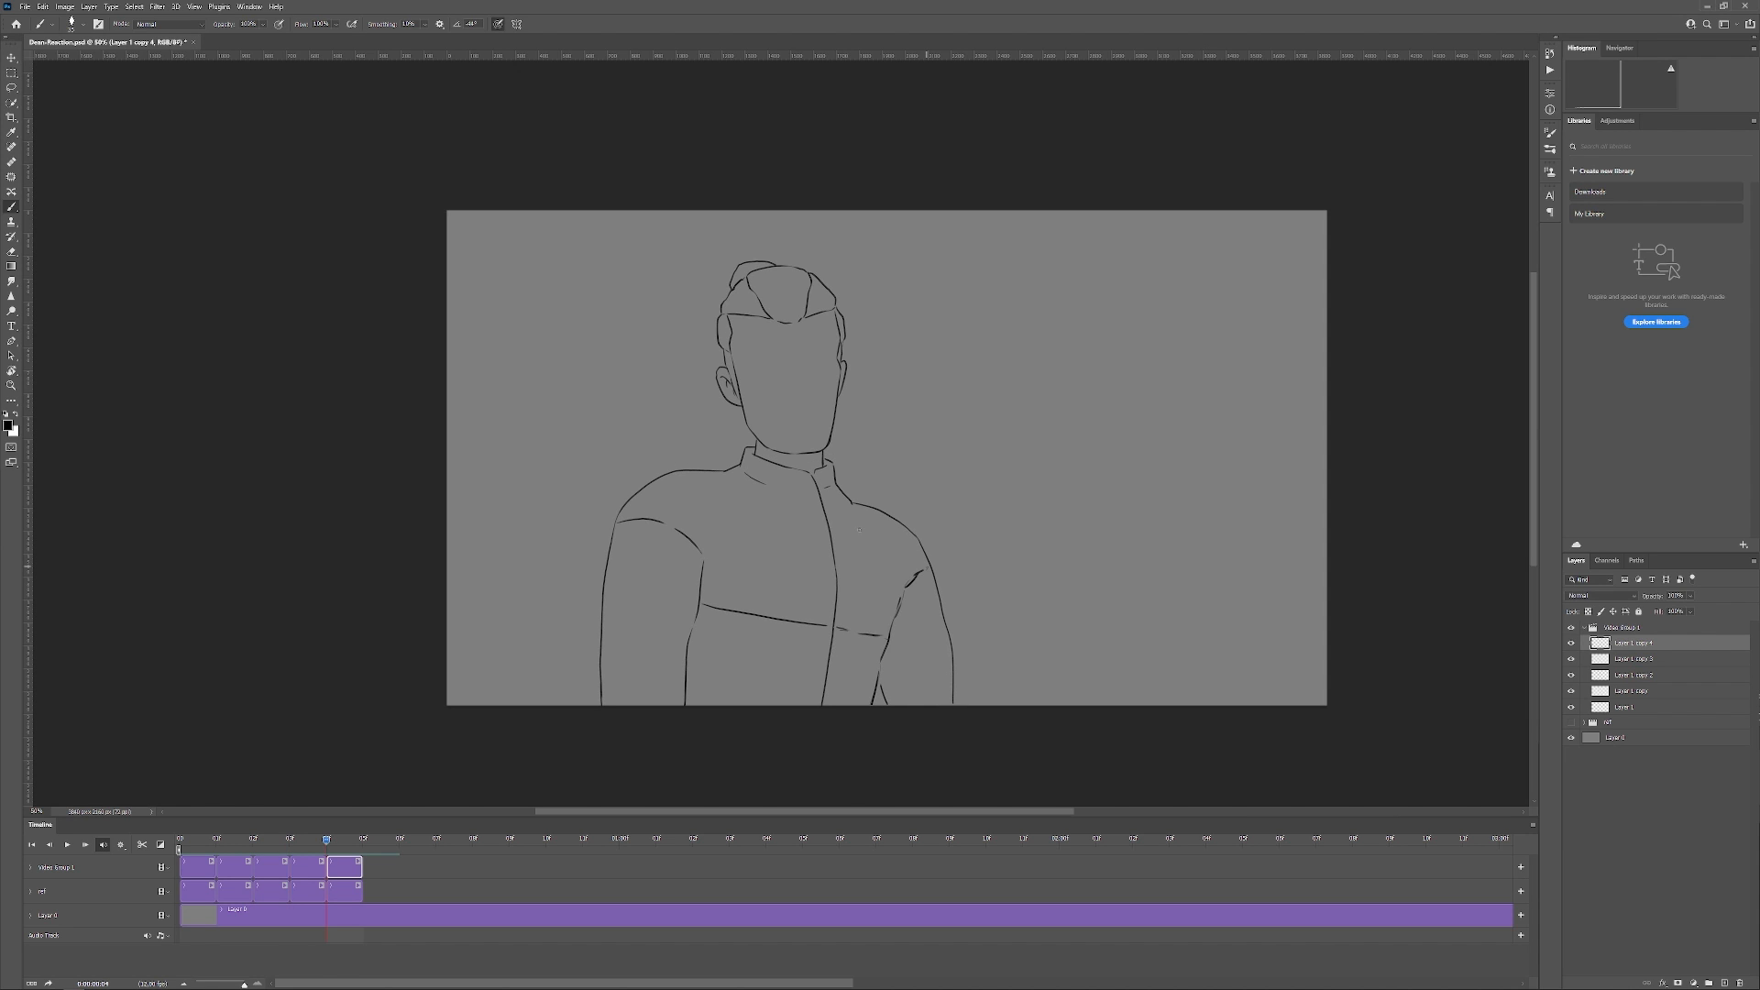
Step: In Photoshop, compare the line drawing with the ref group by showing and hiding it, and go to the layer below
left_click(1571, 723)
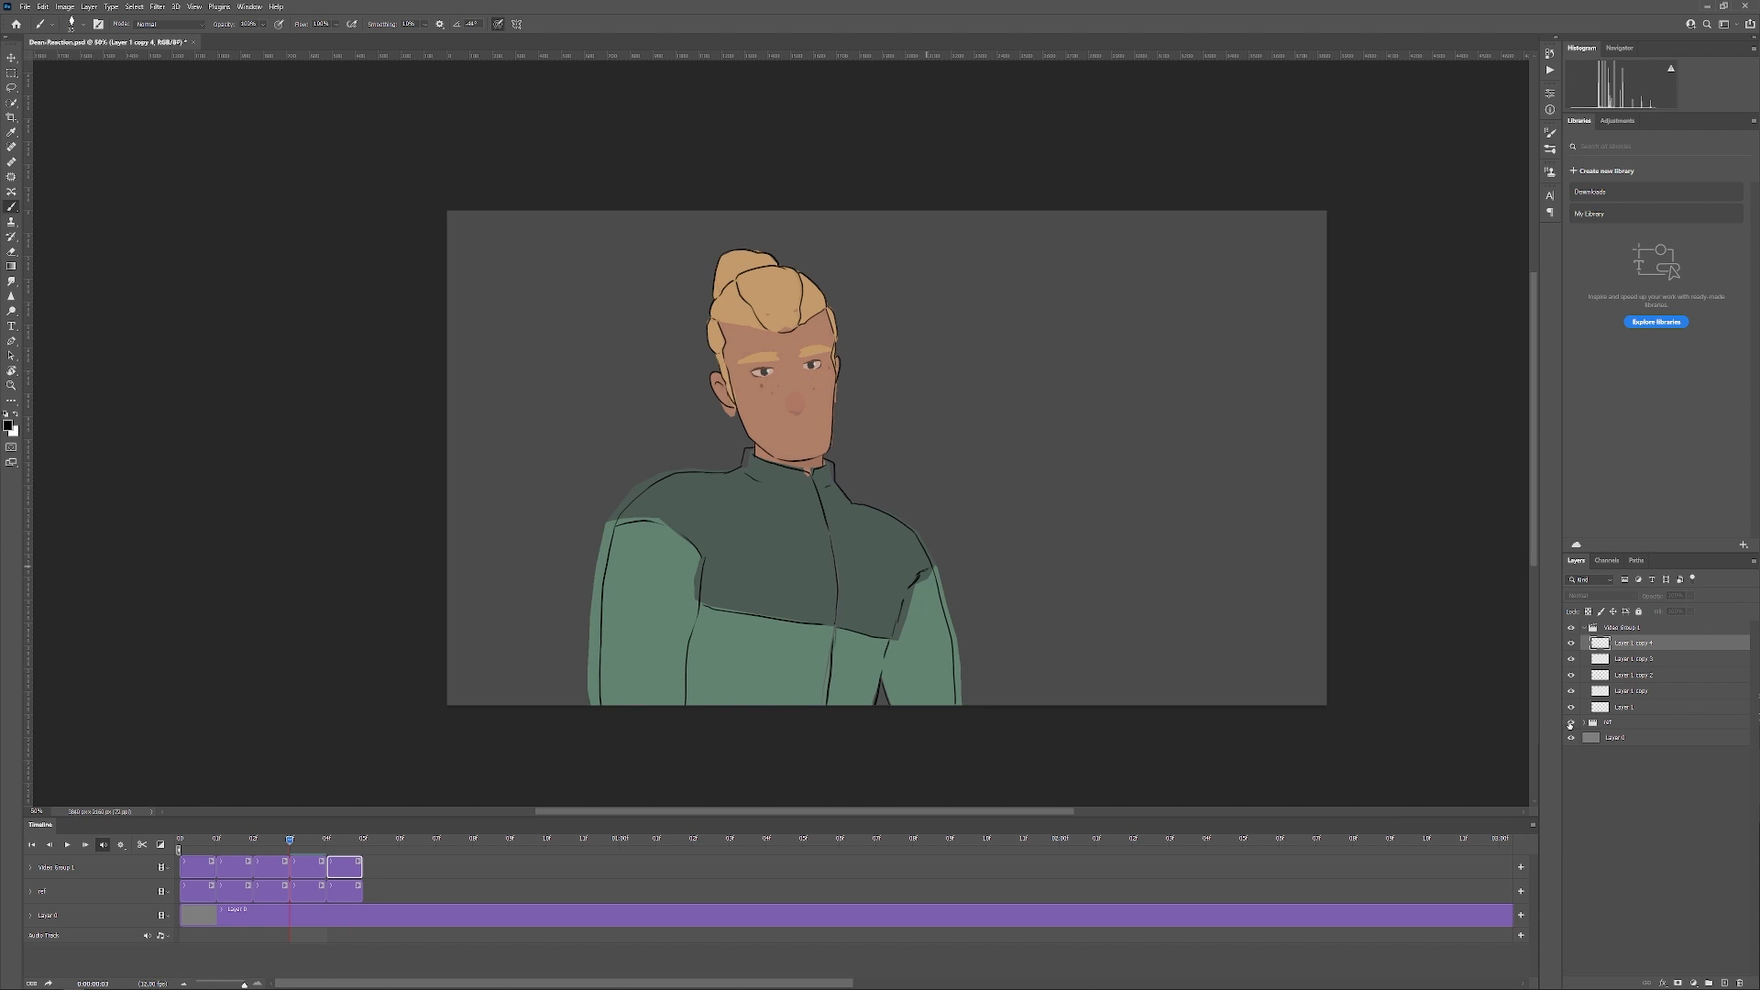
left_click(1571, 723)
key("alt+bracketleft")
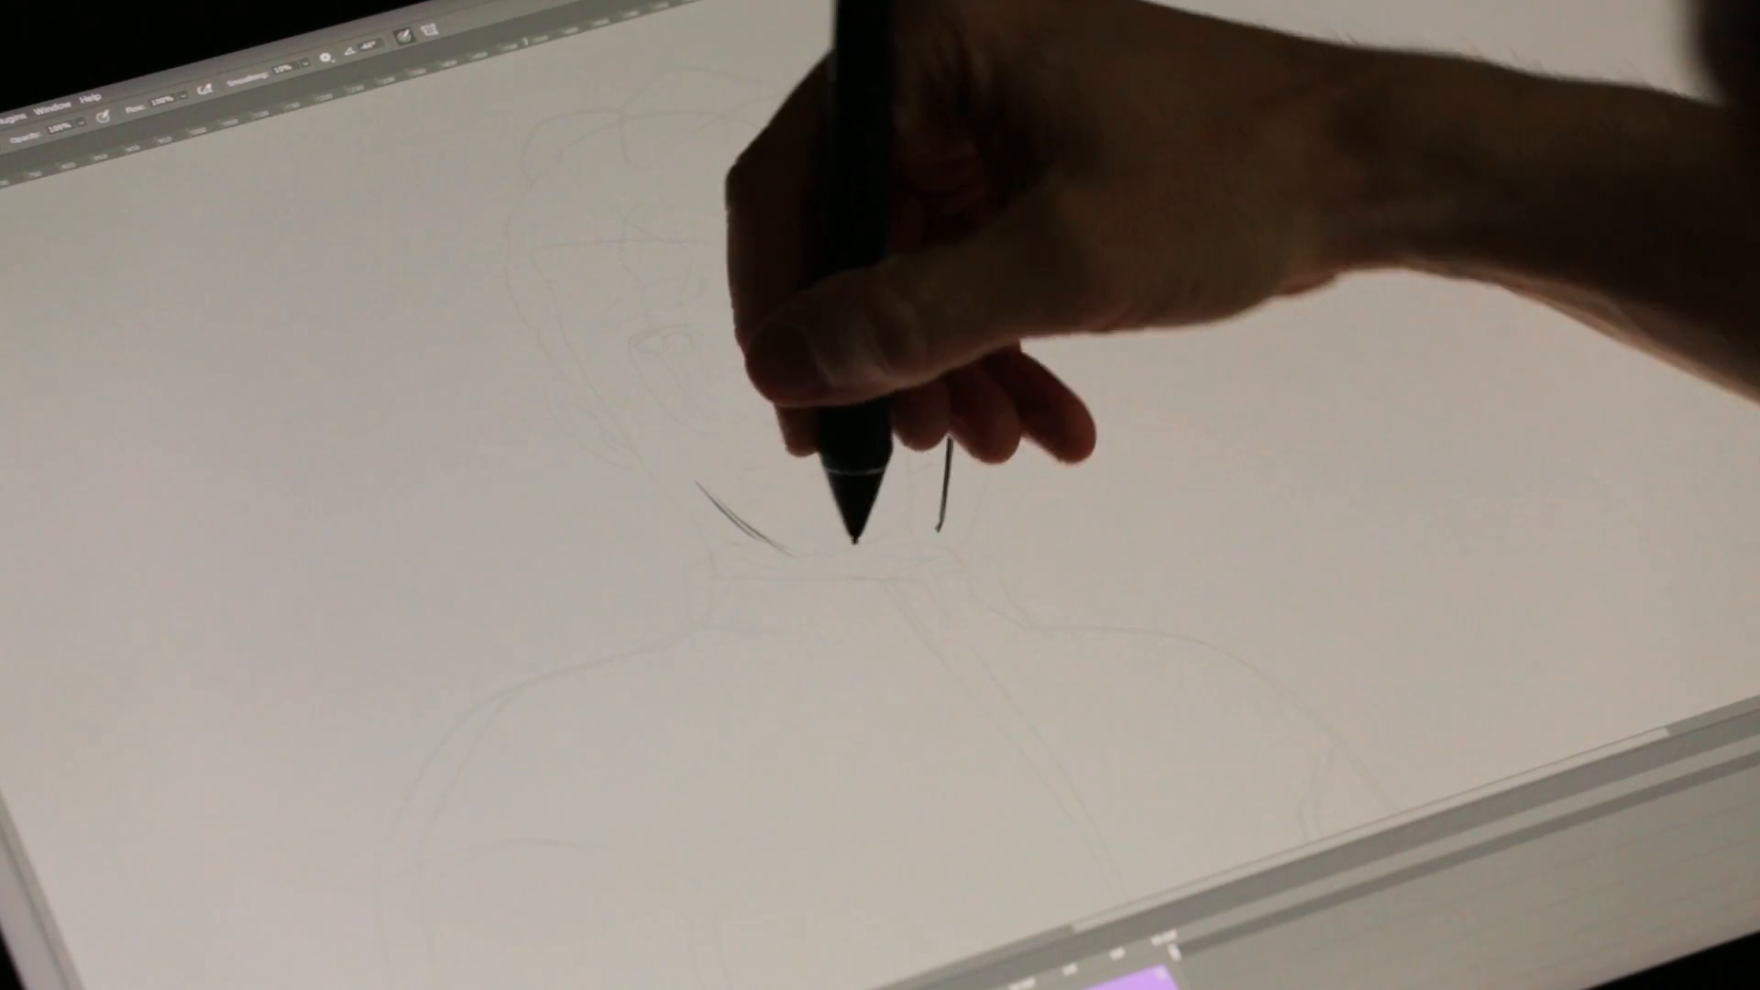
Step: Ink the jawline, face contour and ear of the blond character in black over the faint sketch
left_click_drag(796, 554, 903, 552)
left_click_drag(911, 193, 944, 459)
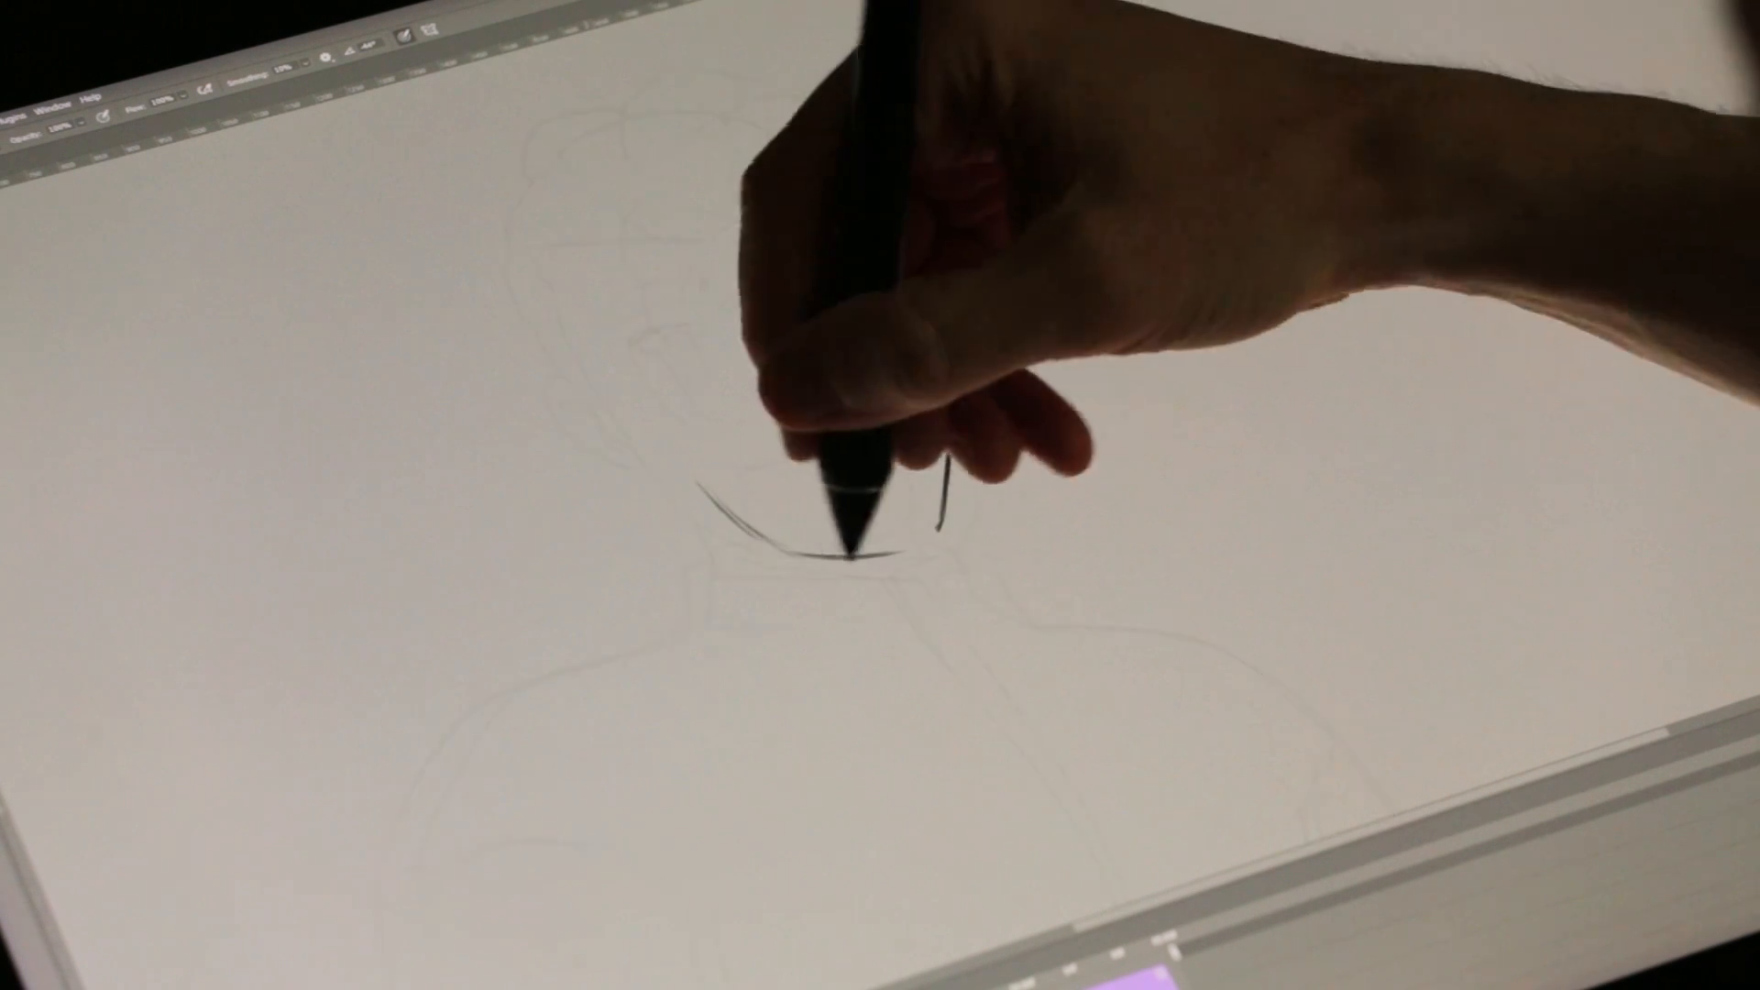
left_click_drag(796, 553, 920, 543)
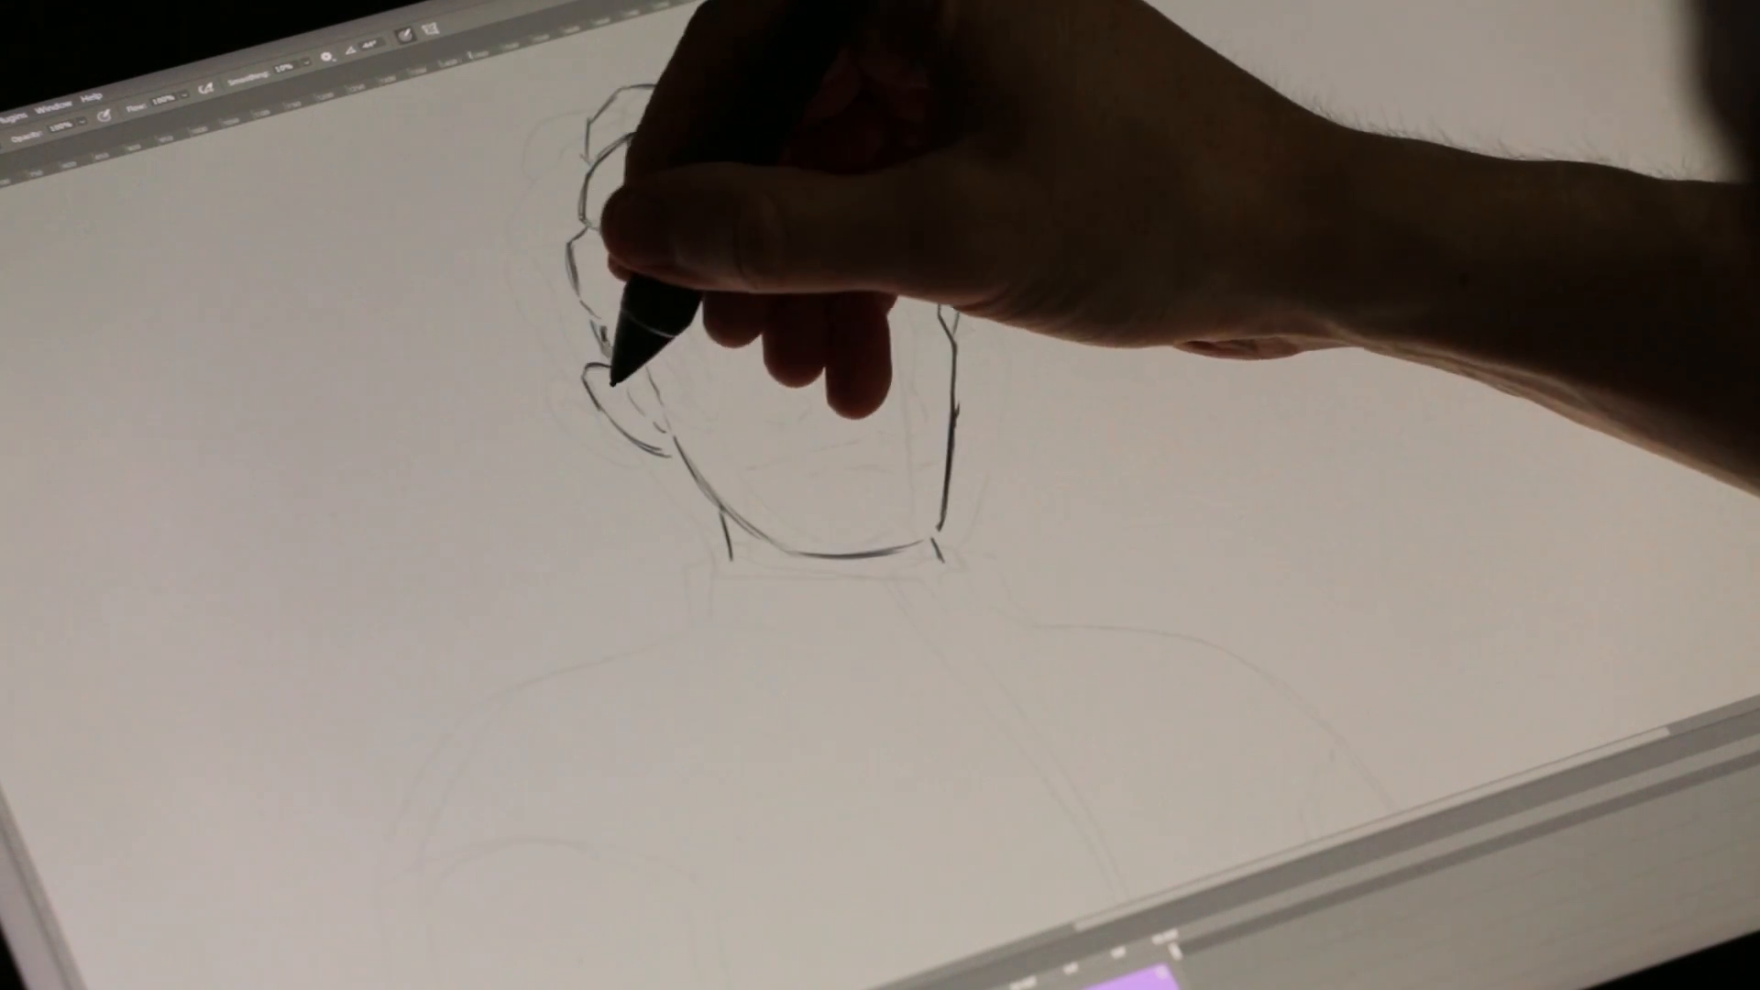
left_click_drag(603, 389, 642, 408)
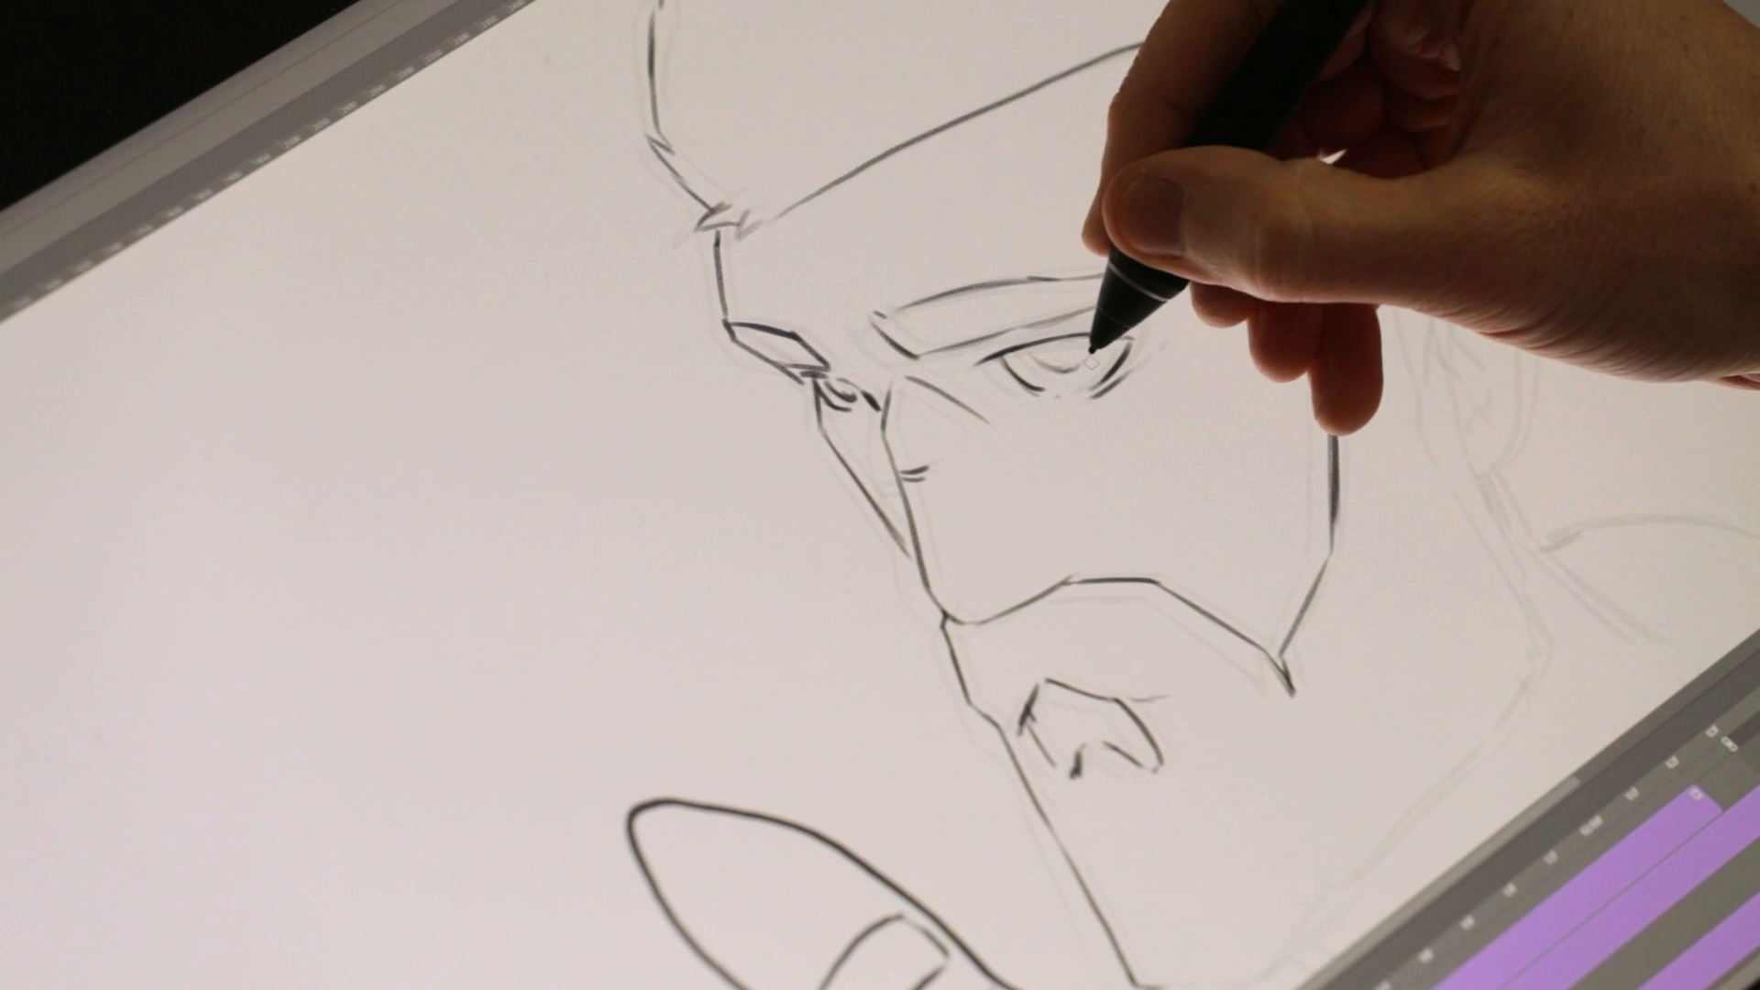
Step: Flip back and forth between neighbouring frames of the bearded character's line art to check the head and expression movement
key("Right")
key("Right")
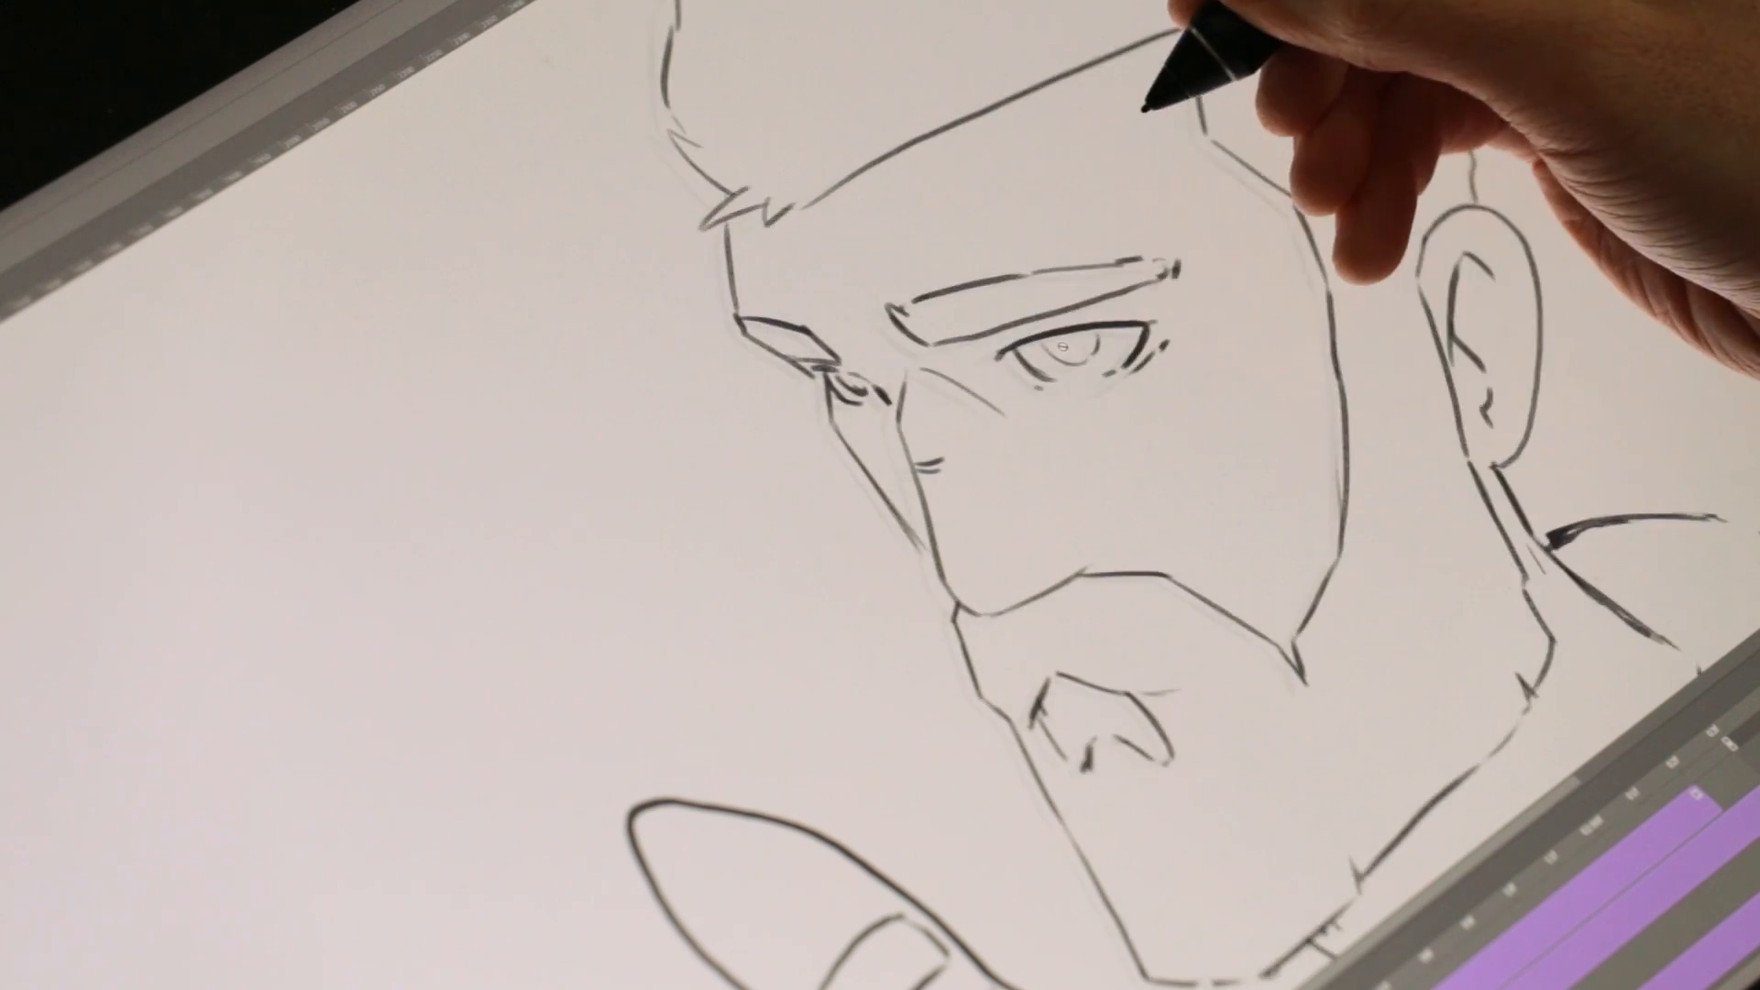
key("Left")
key("Right")
key("Left")
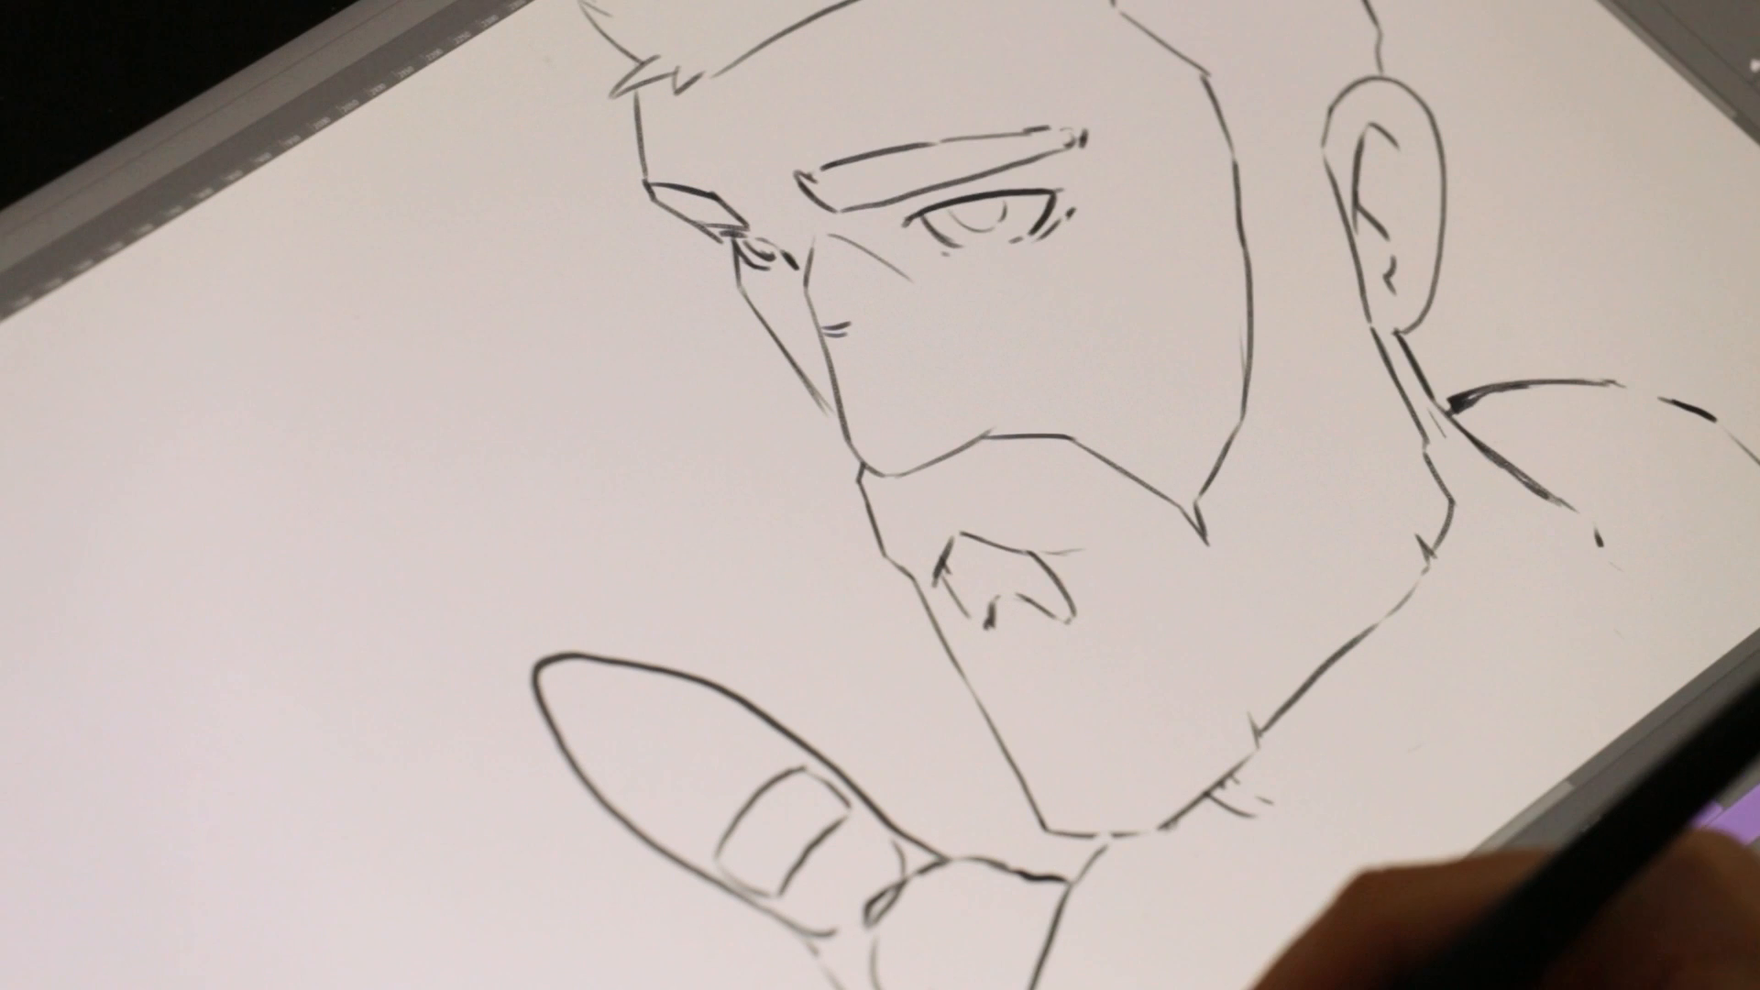
key("Right")
key("Right")
key("Right")
key("Left")
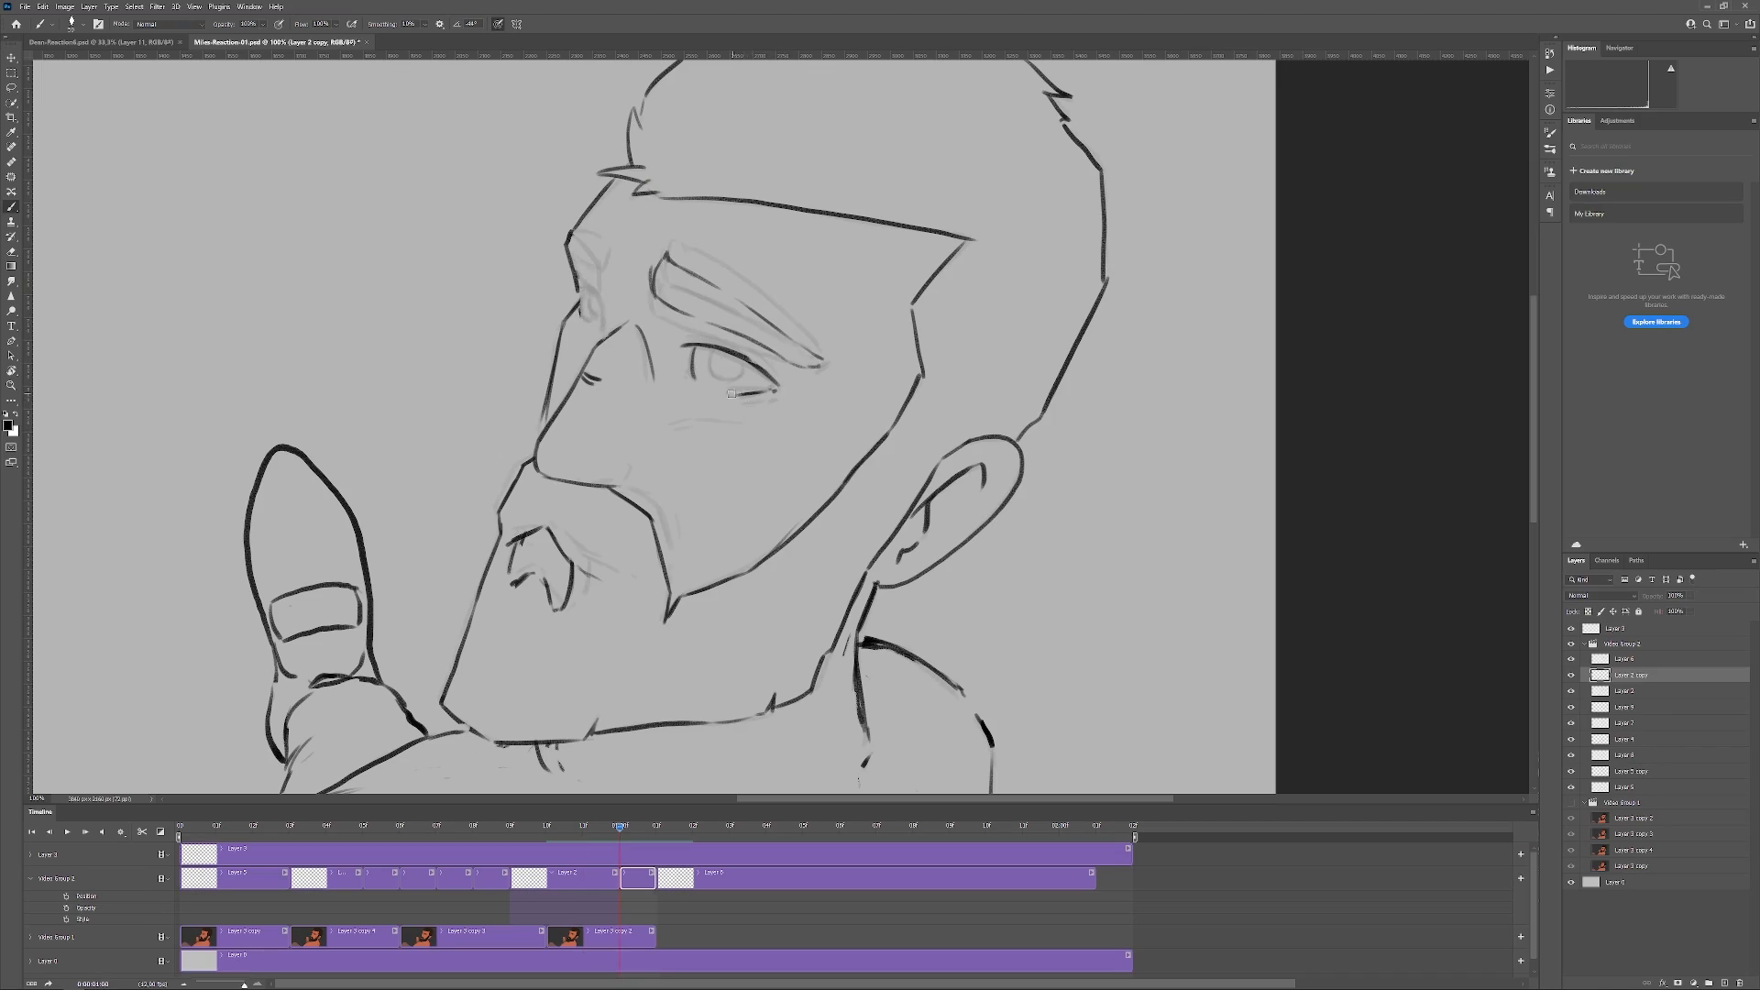
key("Right")
key("Left")
key("Right")
key("Right")
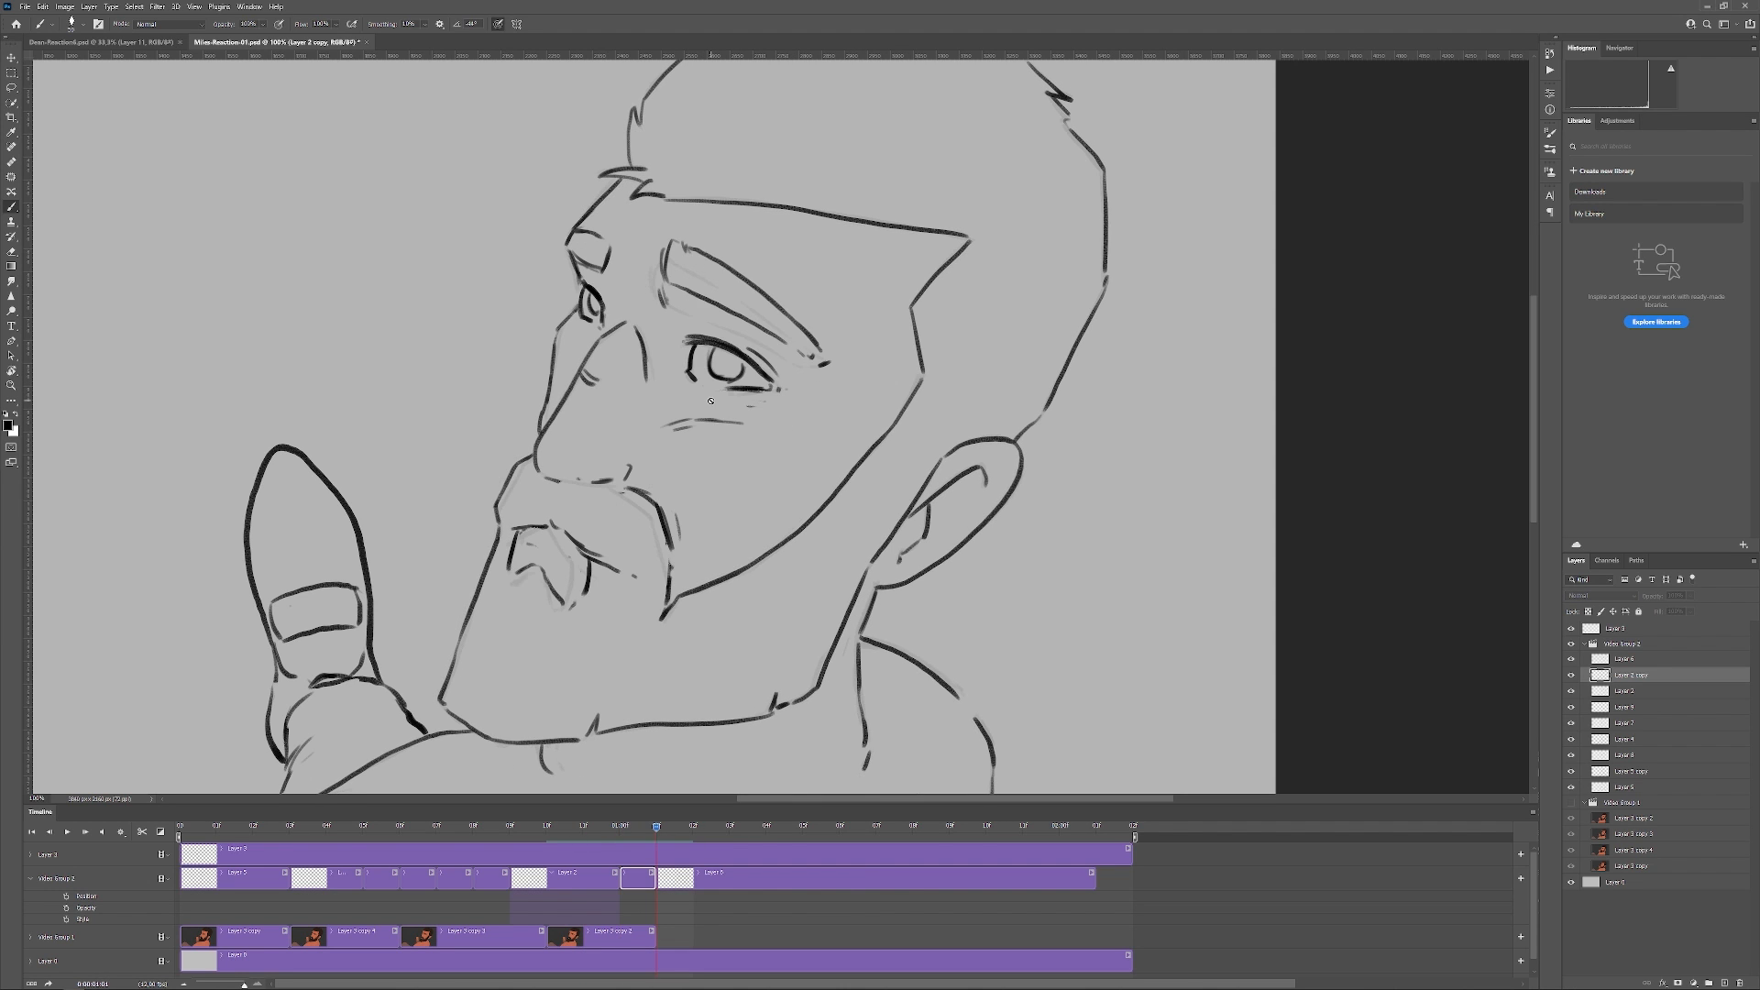
key("Left")
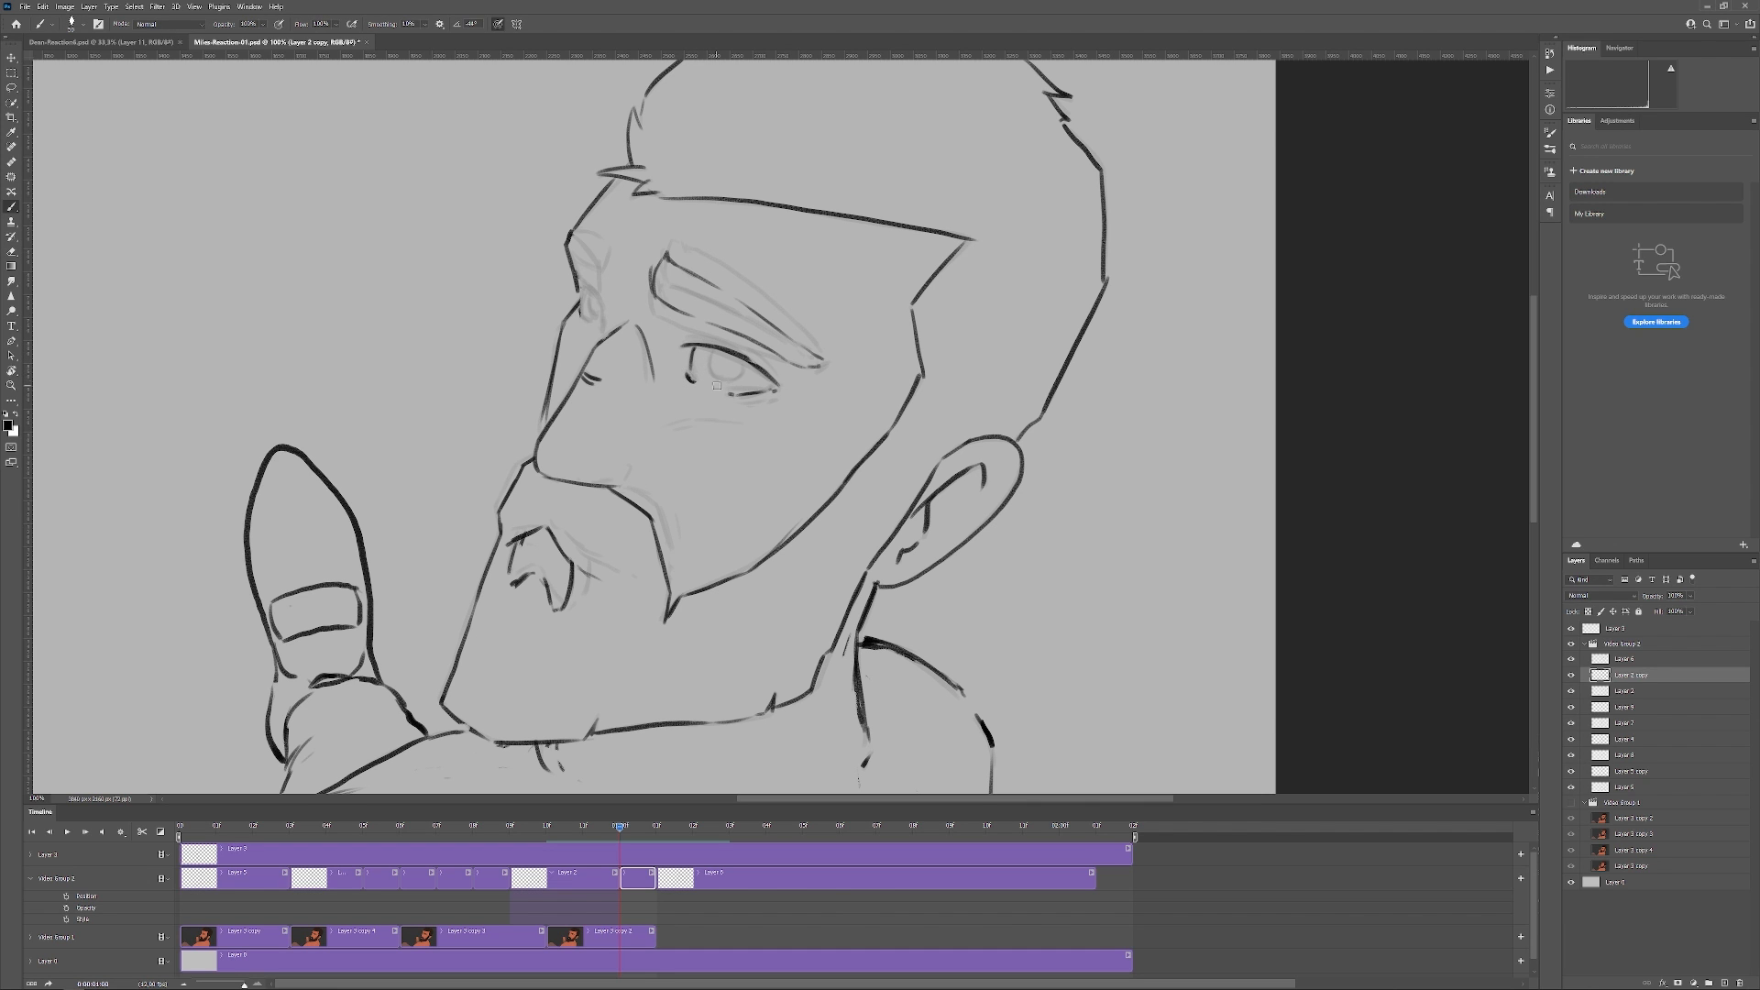
key("Right")
key("Left")
key("Left")
key("Right")
key("Left")
key("Left")
key("Right")
key("Right")
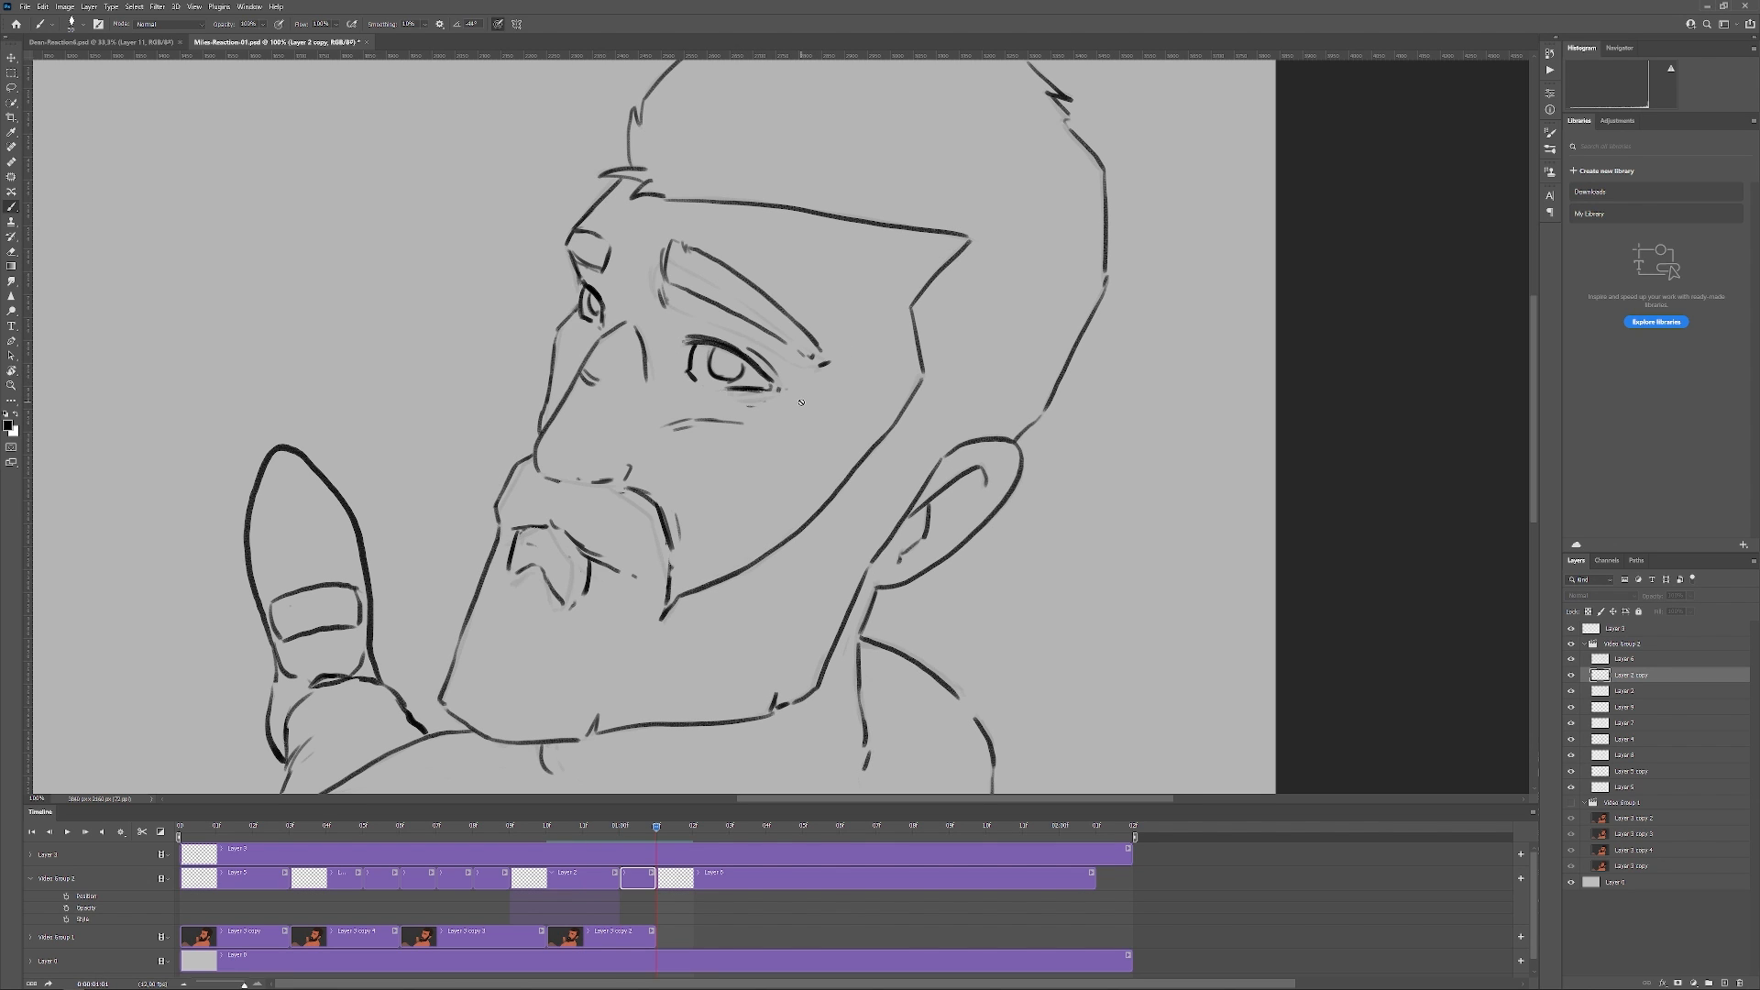
key("Left")
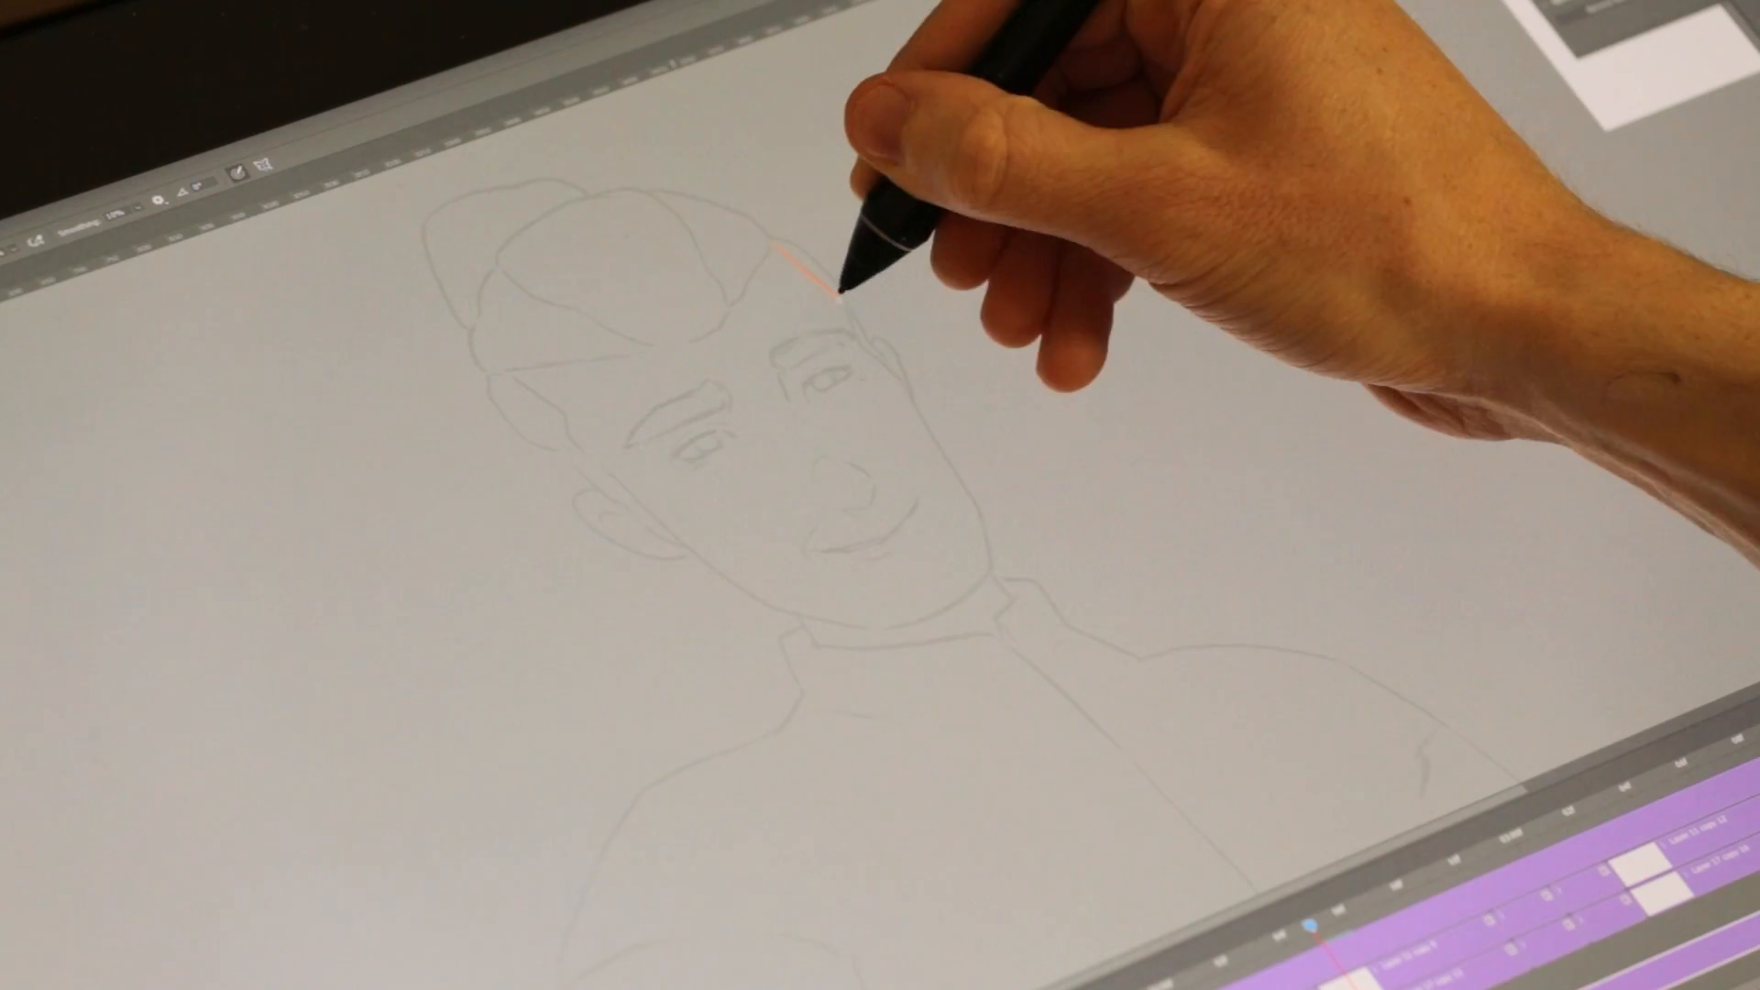
Step: Outline the blond character's face, ear and neck in orange skin colour over the faded line art and fill the face
mouse_move(779, 243)
left_mouse_down()
mouse_move(911, 385)
mouse_move(976, 498)
left_mouse_up()
key("ctrl+plus")
key("ctrl+plus")
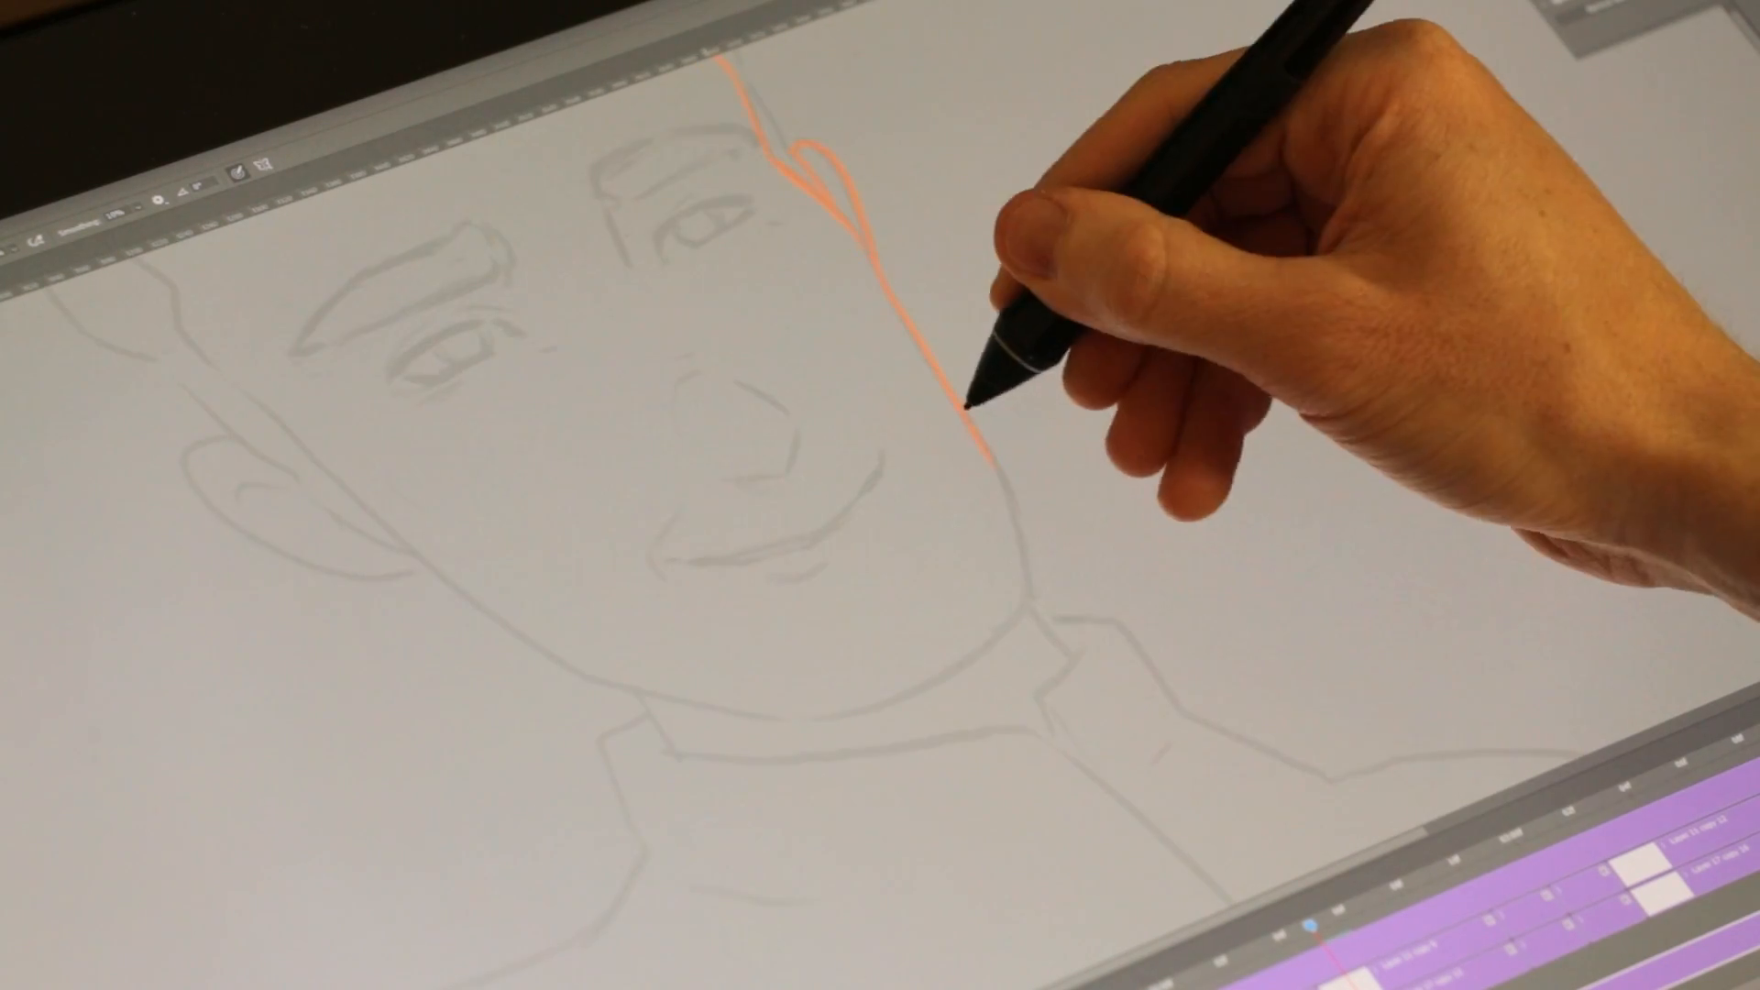
left_click_drag(967, 407, 1034, 595)
mouse_move(293, 439)
left_mouse_down()
mouse_move(578, 660)
mouse_move(784, 721)
left_mouse_up()
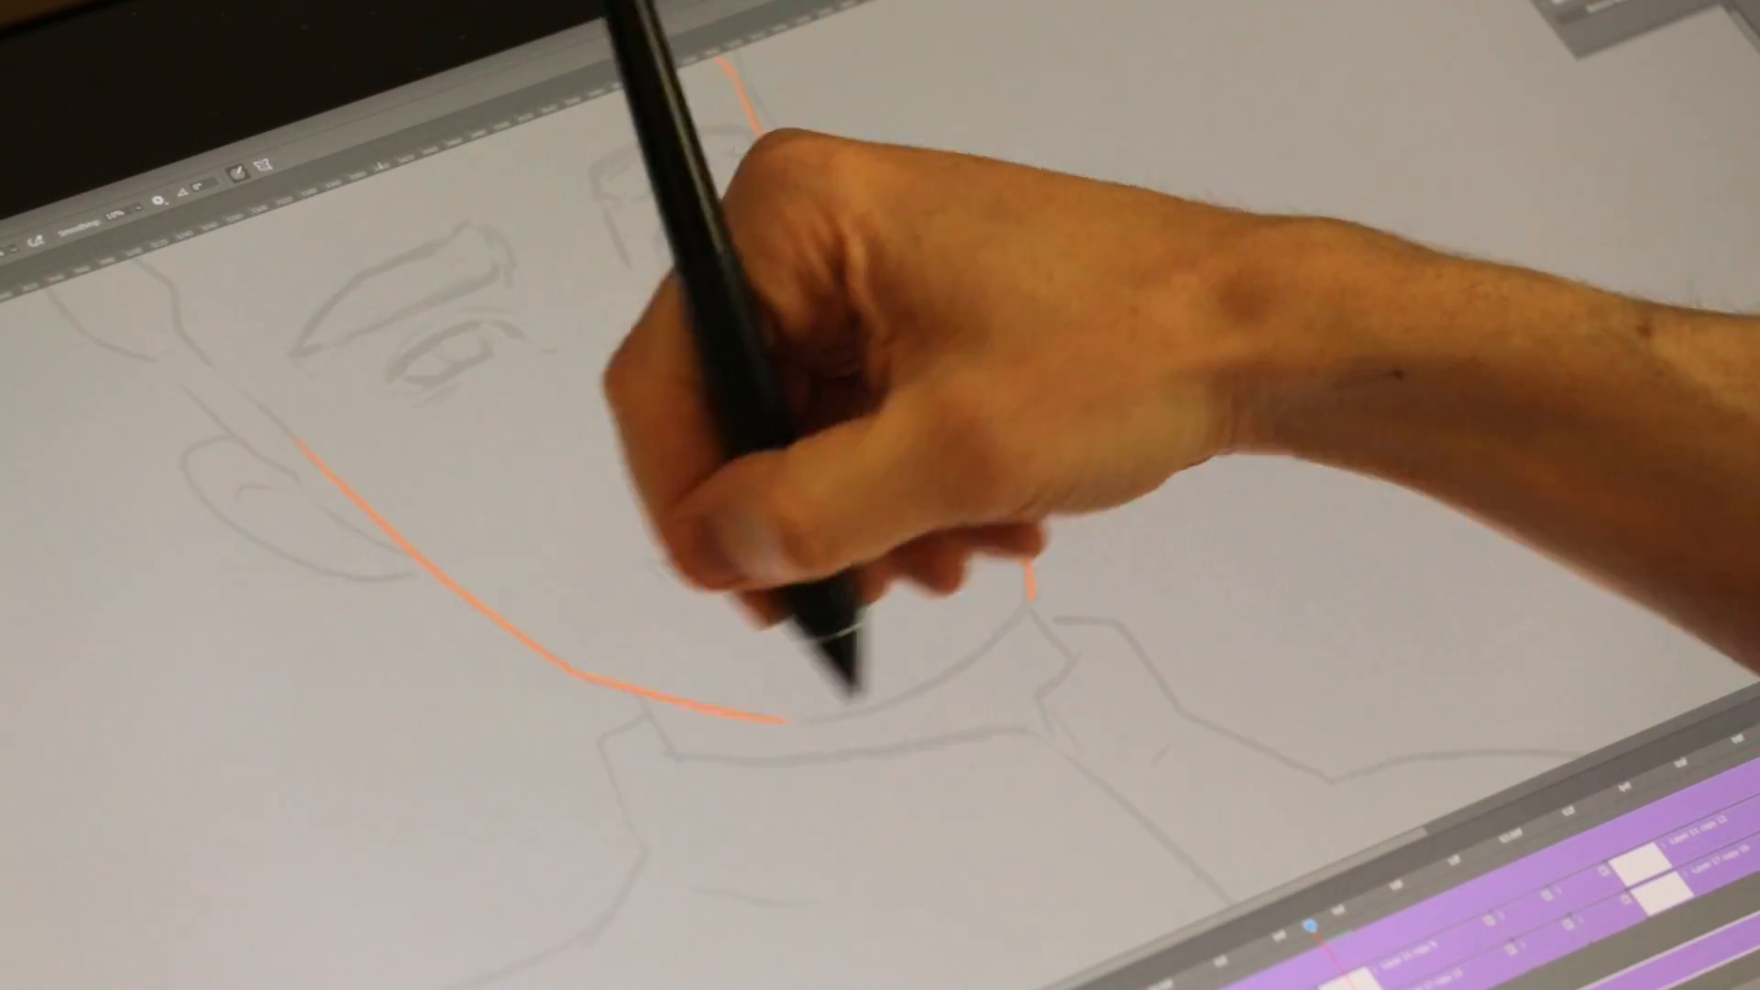
left_click_drag(645, 693, 677, 754)
left_click_drag(1030, 601, 1060, 637)
mouse_move(275, 404)
left_mouse_down()
mouse_move(432, 719)
mouse_move(665, 577)
left_mouse_up()
left_click_drag(610, 610, 621, 605)
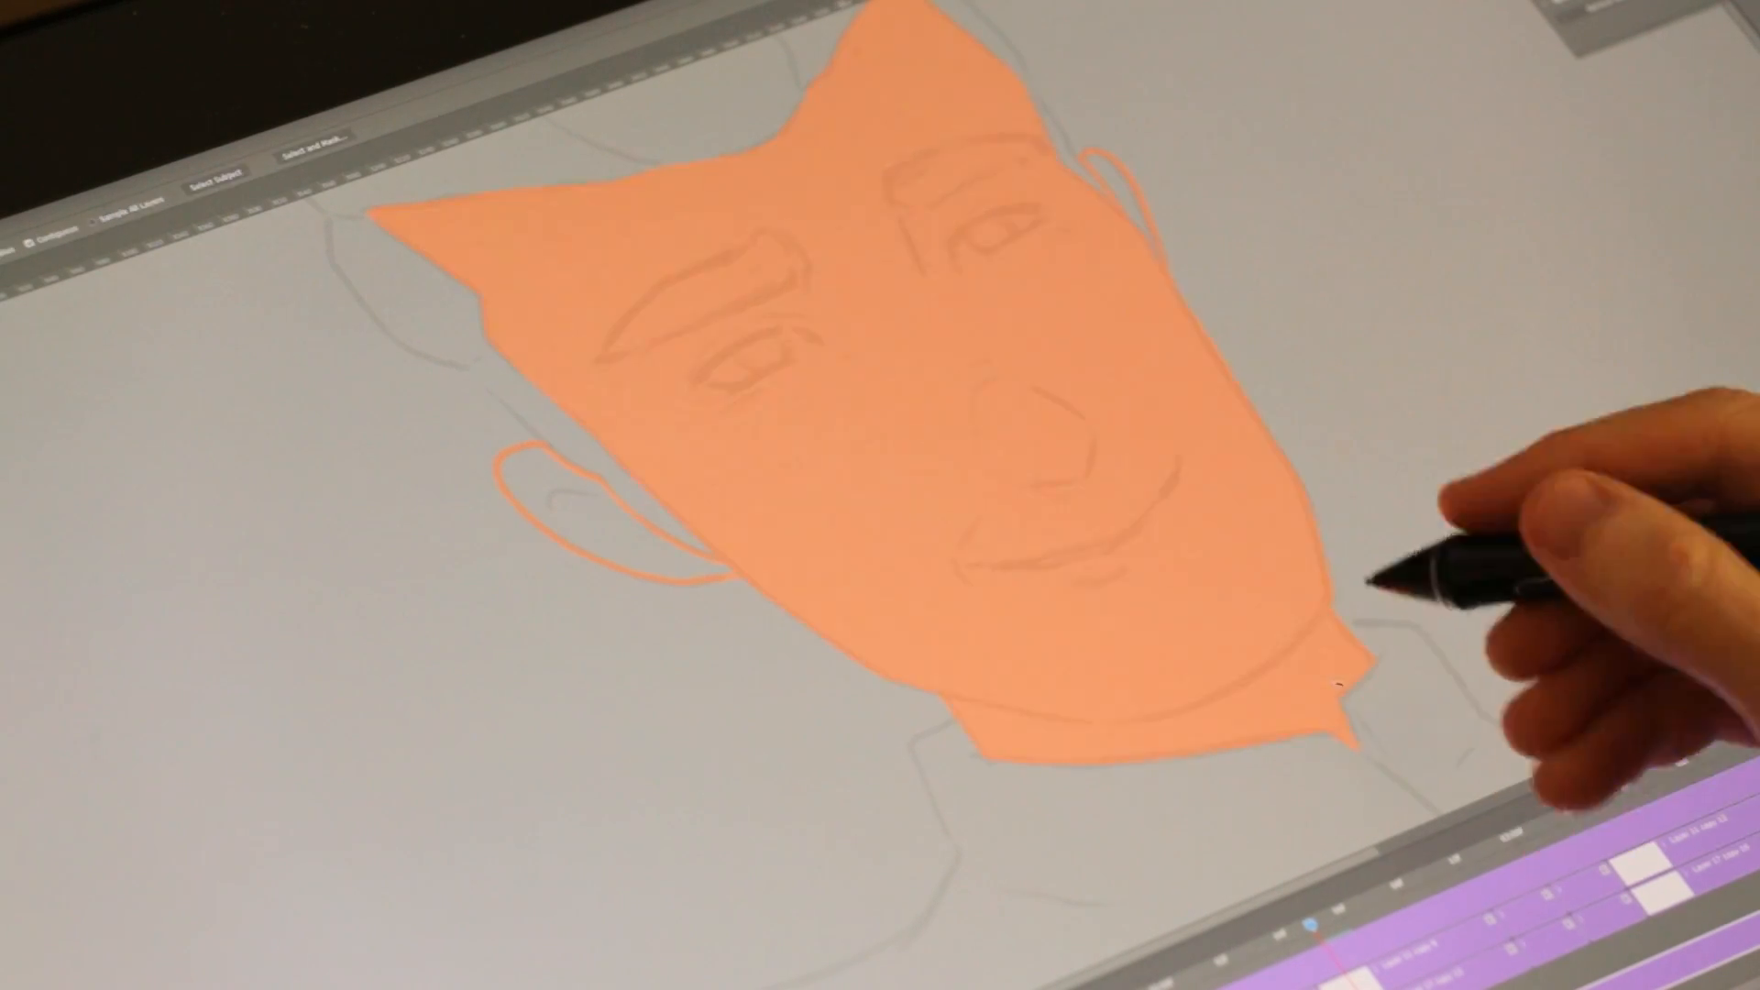
Step: Outline the blond character's hair in yellow around the bun and sides, fill the enclosed area, and clear the selection
left_click_drag(919, 216, 1032, 279)
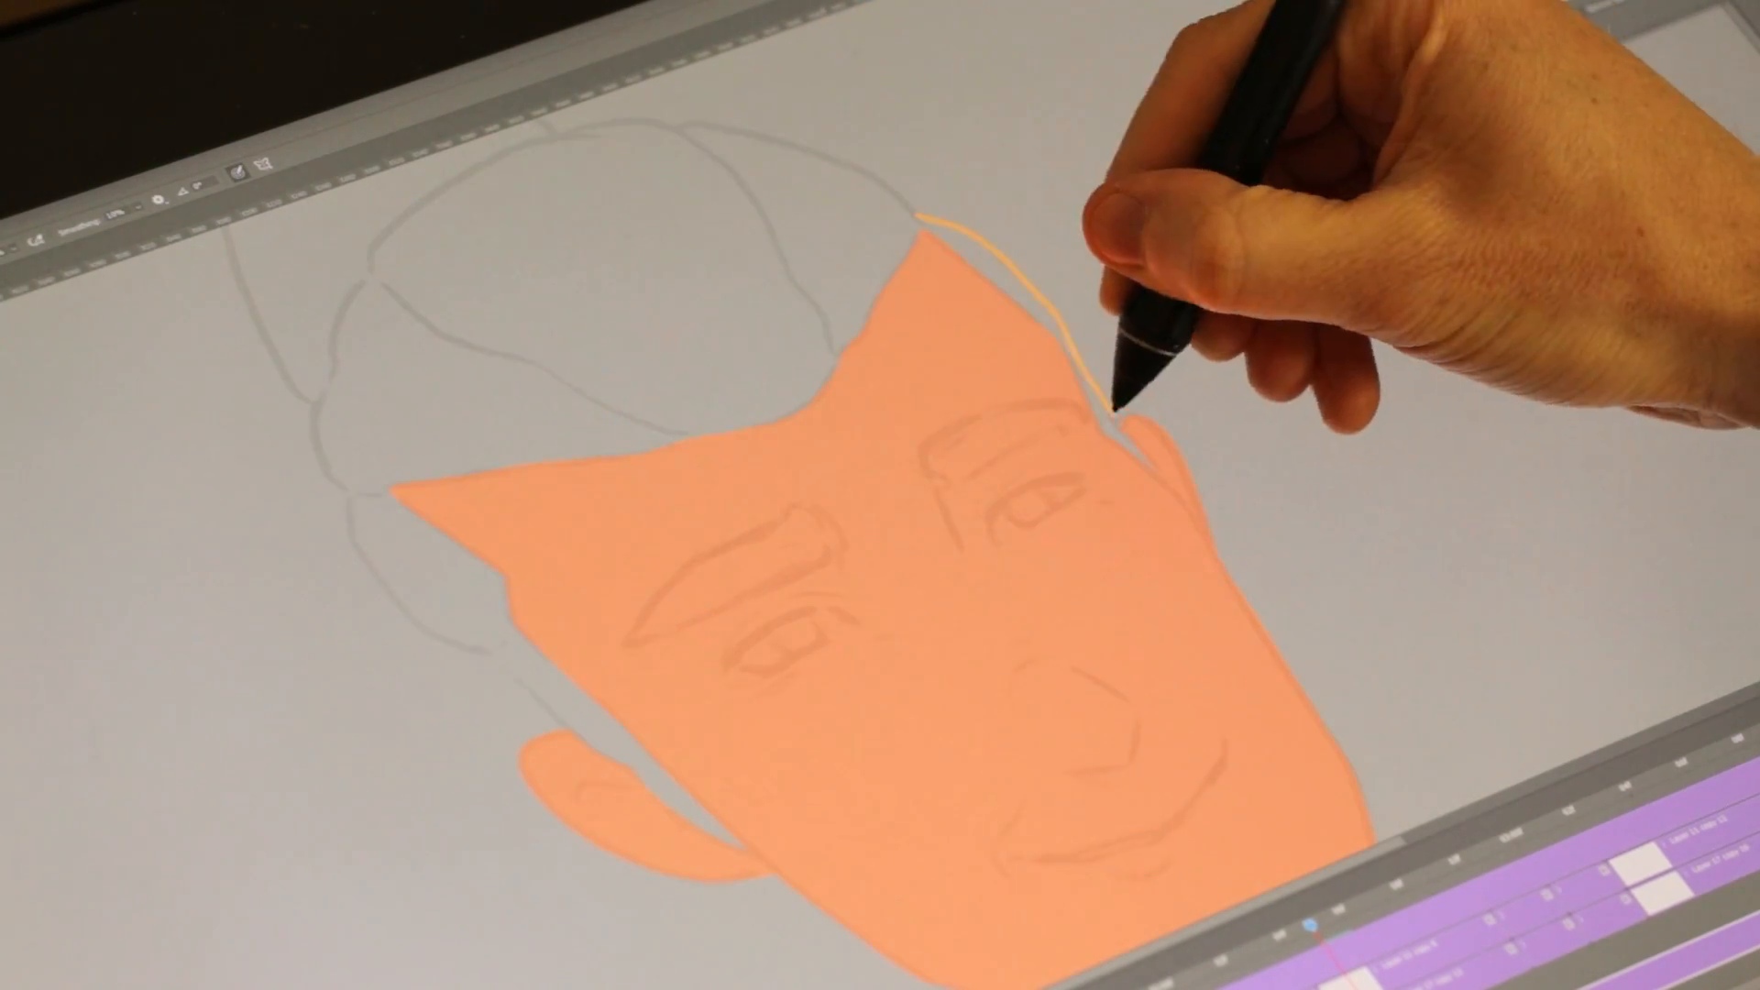
mouse_move(320, 395)
left_mouse_down()
mouse_move(393, 581)
mouse_move(568, 733)
left_mouse_up()
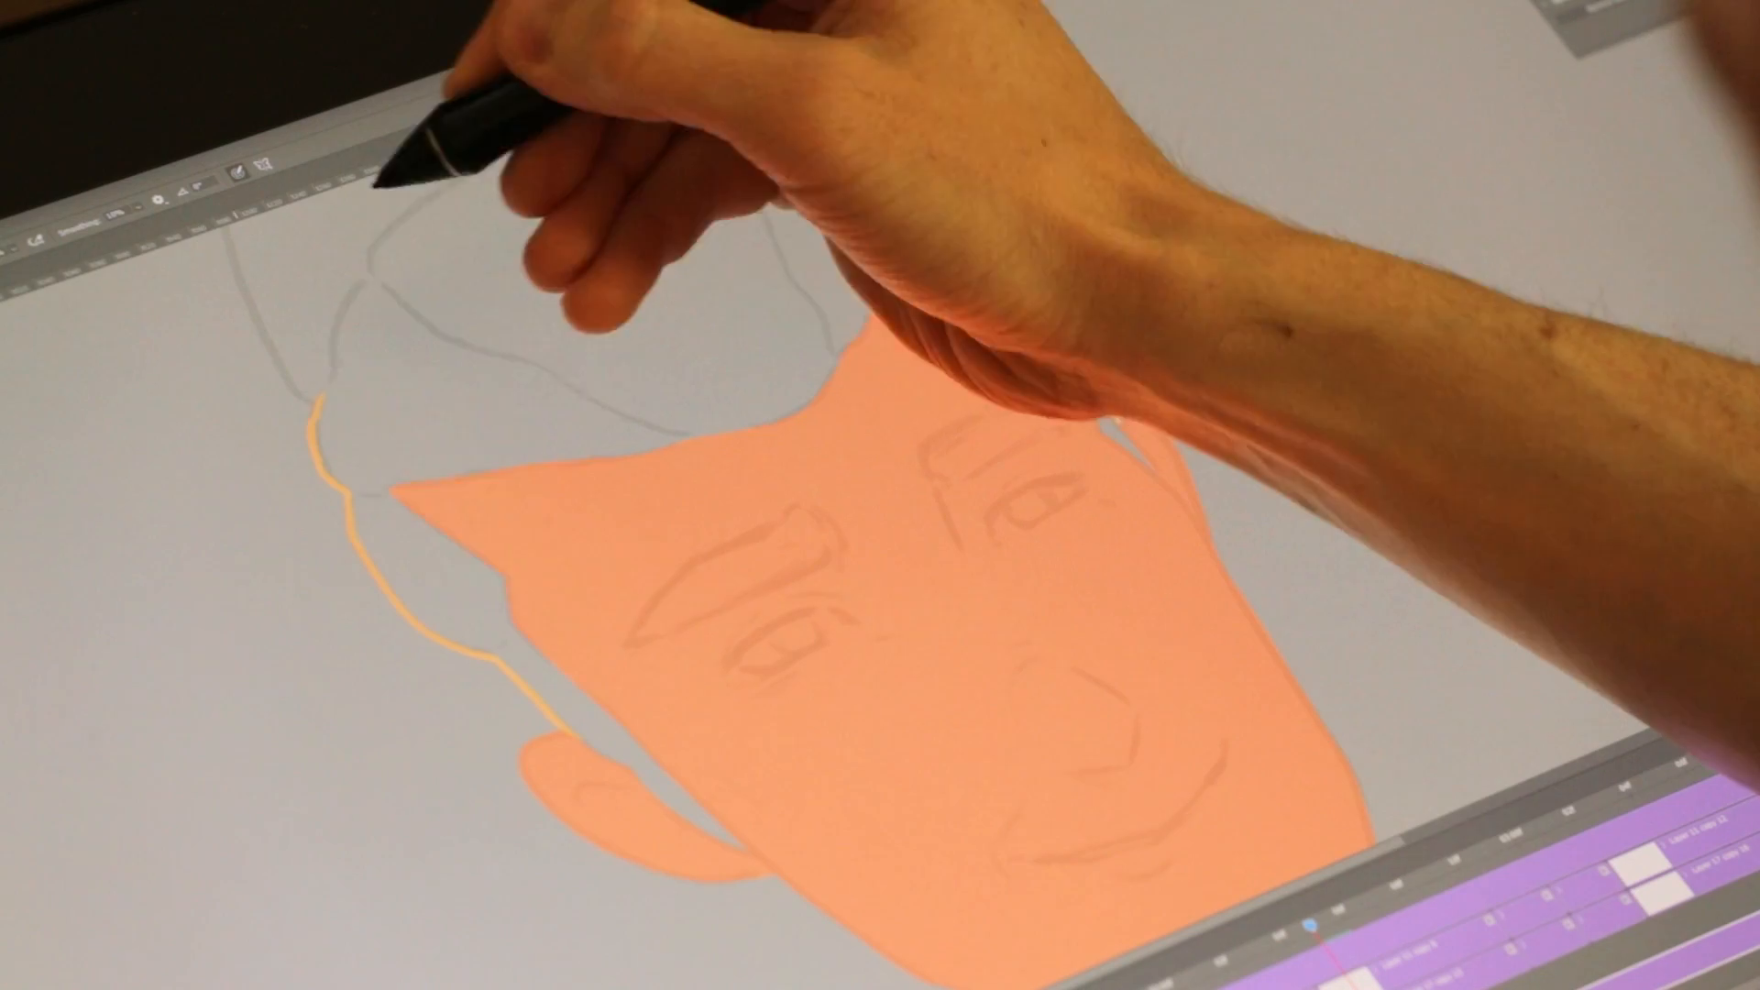
left_click_drag(601, 209, 869, 368)
left_click_drag(815, 284, 744, 249)
mouse_move(585, 555)
left_mouse_down()
mouse_move(518, 299)
mouse_move(658, 262)
mouse_move(955, 277)
left_mouse_up()
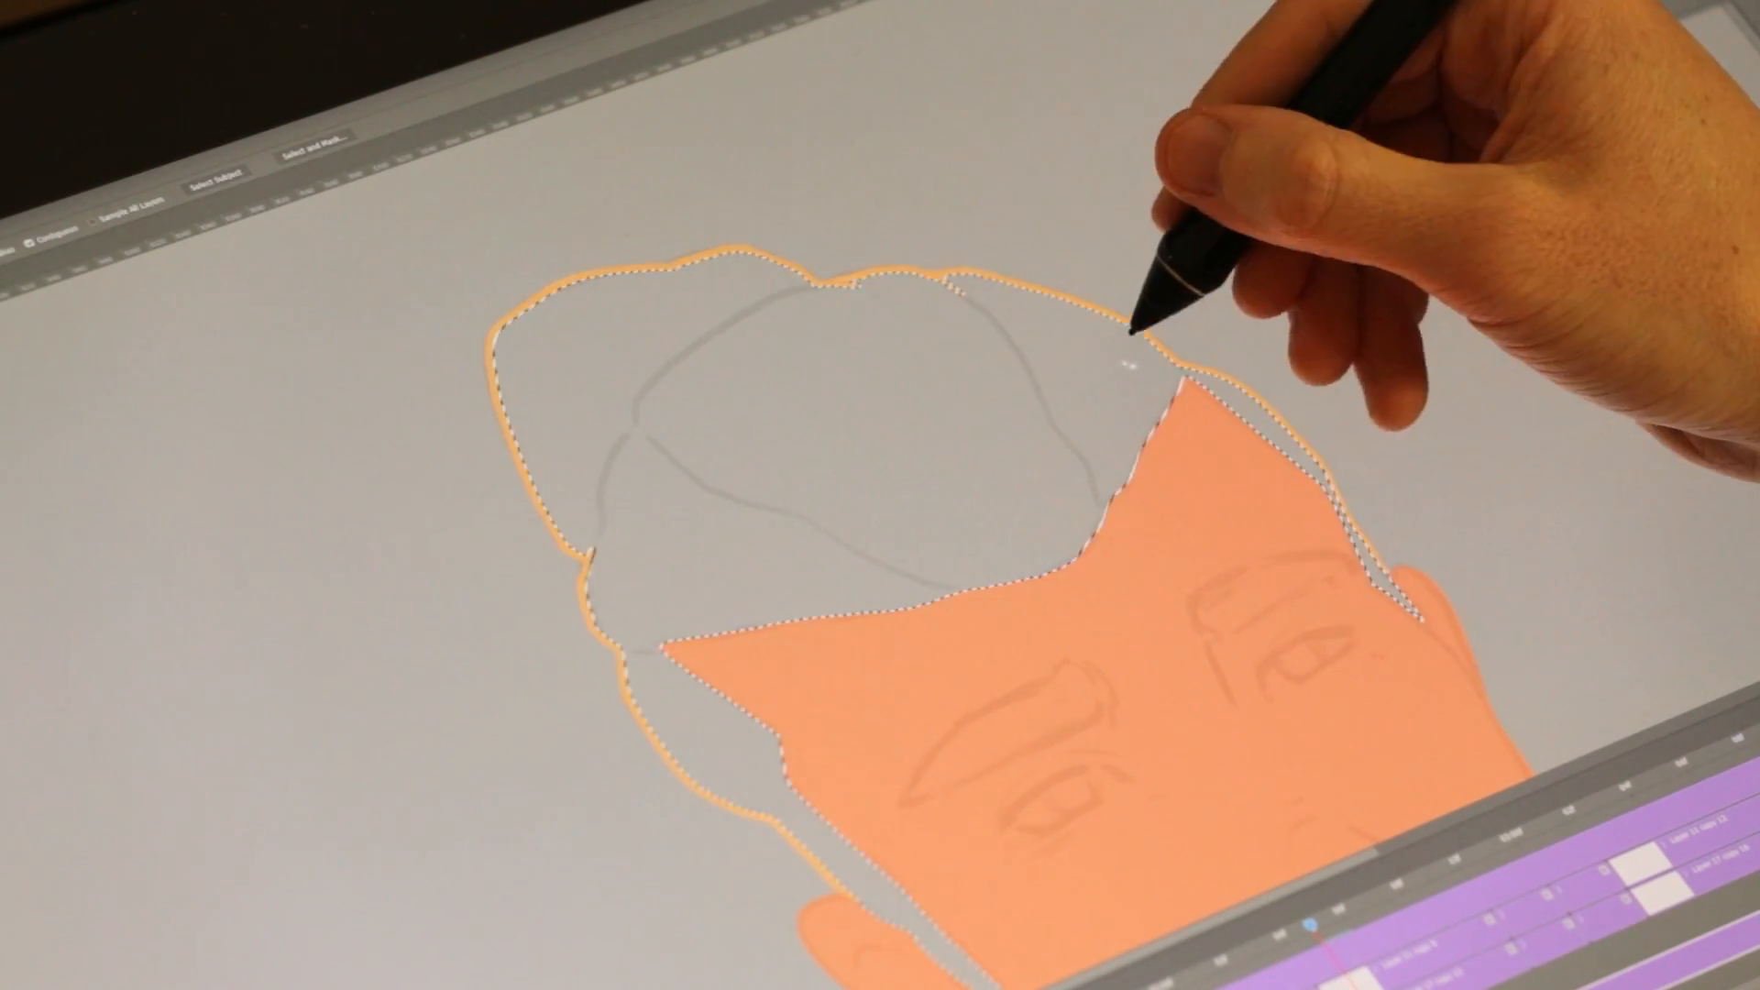
key("alt+BackSpace")
key("ctrl+d")
Step: Paint the blond character's eyebrow in the yellow hair colour
key("b")
left_click_drag(1366, 389, 1039, 156)
left_click_drag(909, 319, 855, 383)
key("b")
Step: Outline and fill the white of the blond character's eye, and draw its dark brown lid line
mouse_move(760, 456)
left_mouse_down()
mouse_move(727, 409)
mouse_move(571, 537)
mouse_move(627, 462)
mouse_move(557, 544)
mouse_move(765, 457)
left_mouse_up()
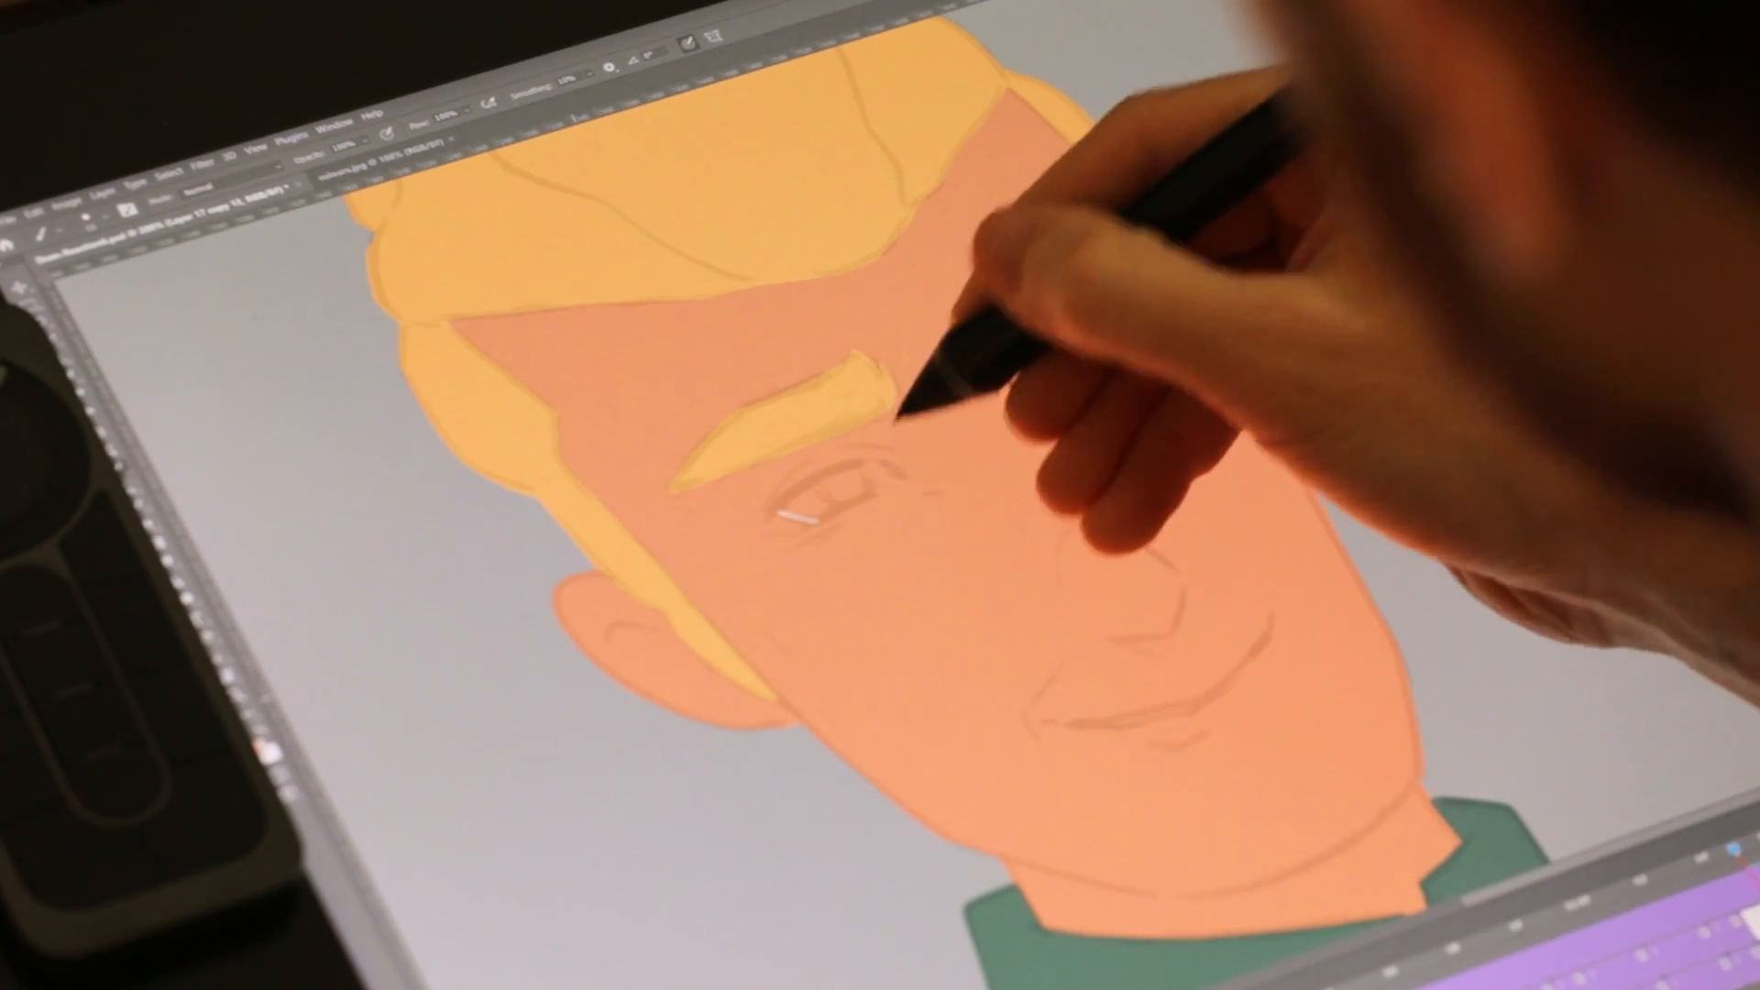
mouse_move(898, 469)
left_mouse_down()
mouse_move(844, 467)
mouse_move(821, 518)
mouse_move(905, 470)
left_mouse_up()
key("w")
left_click(972, 561)
key("alt+BackSpace")
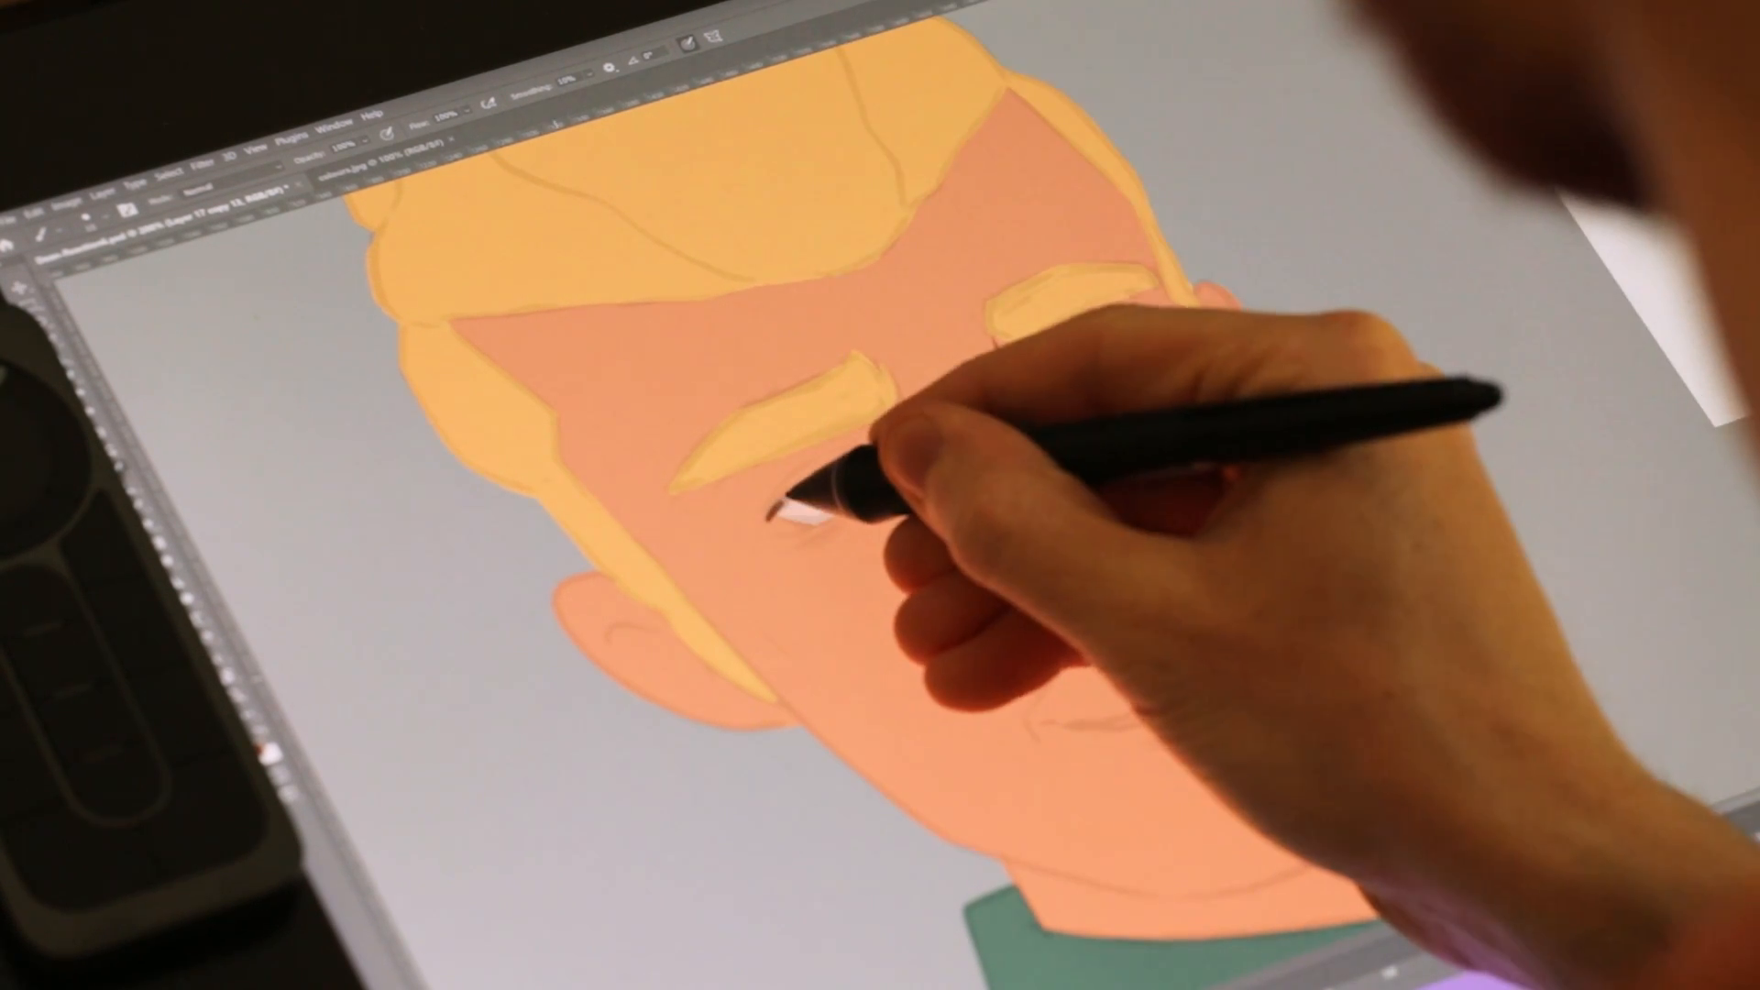
mouse_move(774, 513)
left_mouse_down()
mouse_move(845, 465)
mouse_move(898, 479)
left_mouse_up()
Step: Draw the blond character's smiling mouth line in reddish brown, curving up at the corner, and thicken its middle
left_click_drag(1481, 495, 1650, 424)
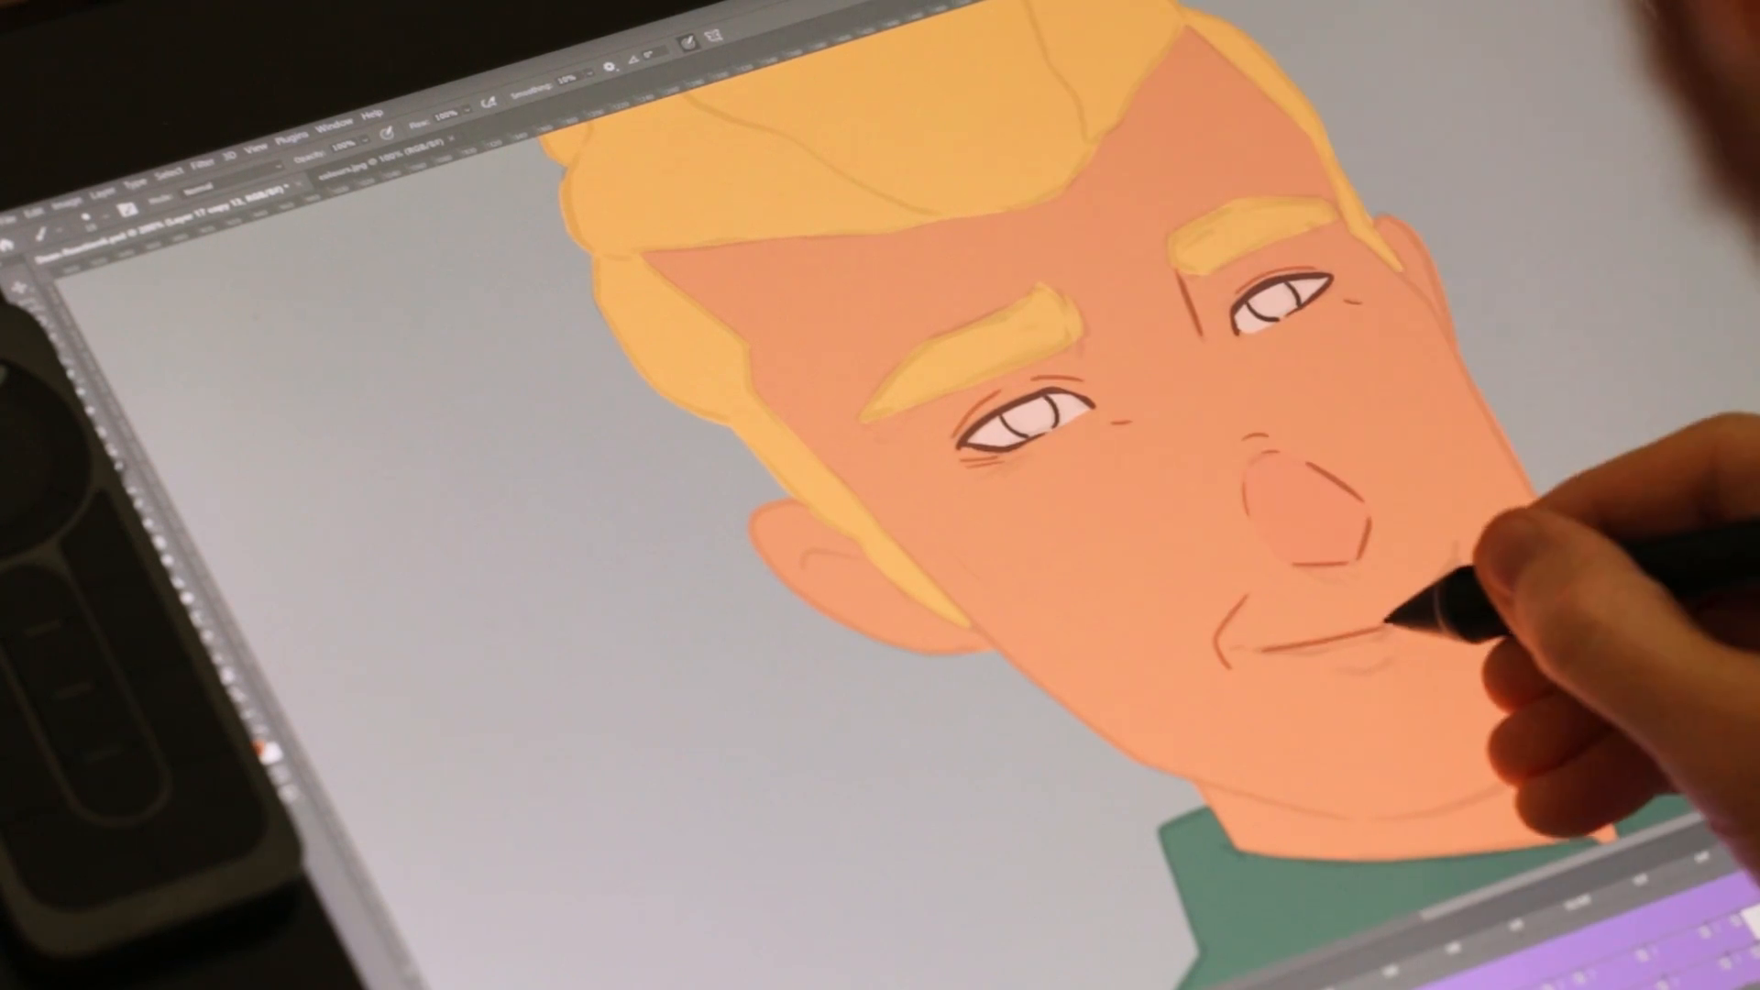
left_click_drag(1389, 630, 1457, 554)
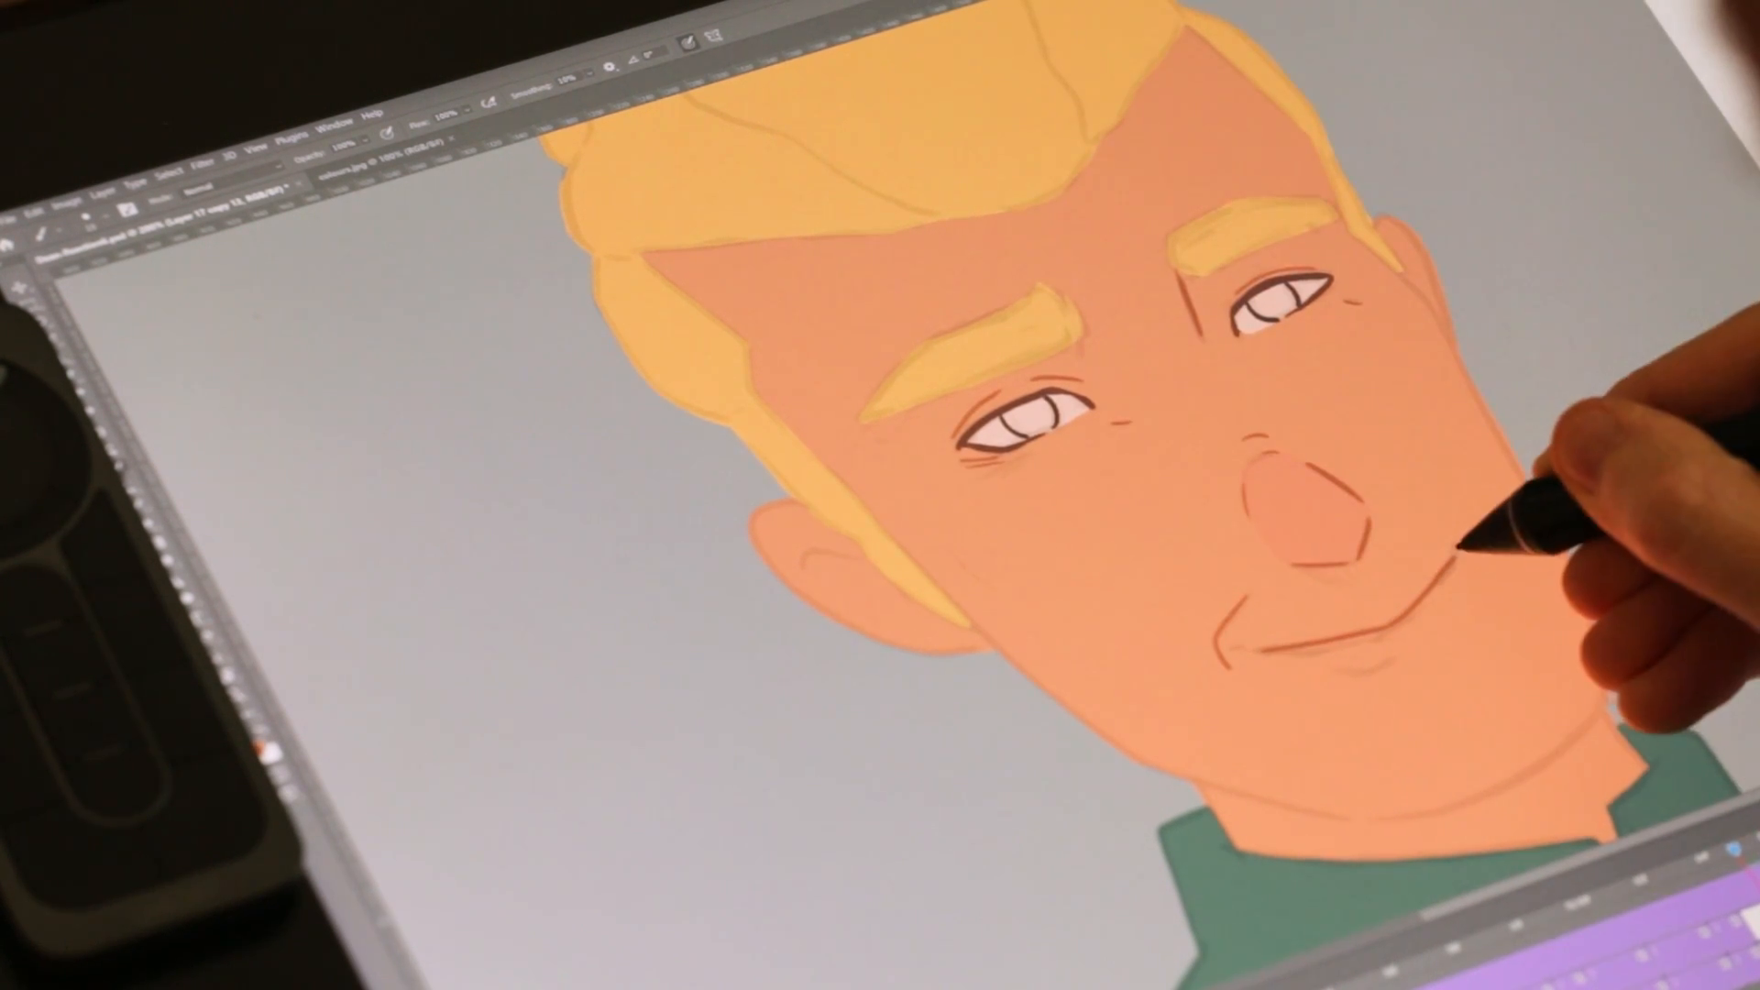
left_click_drag(1233, 650, 1320, 653)
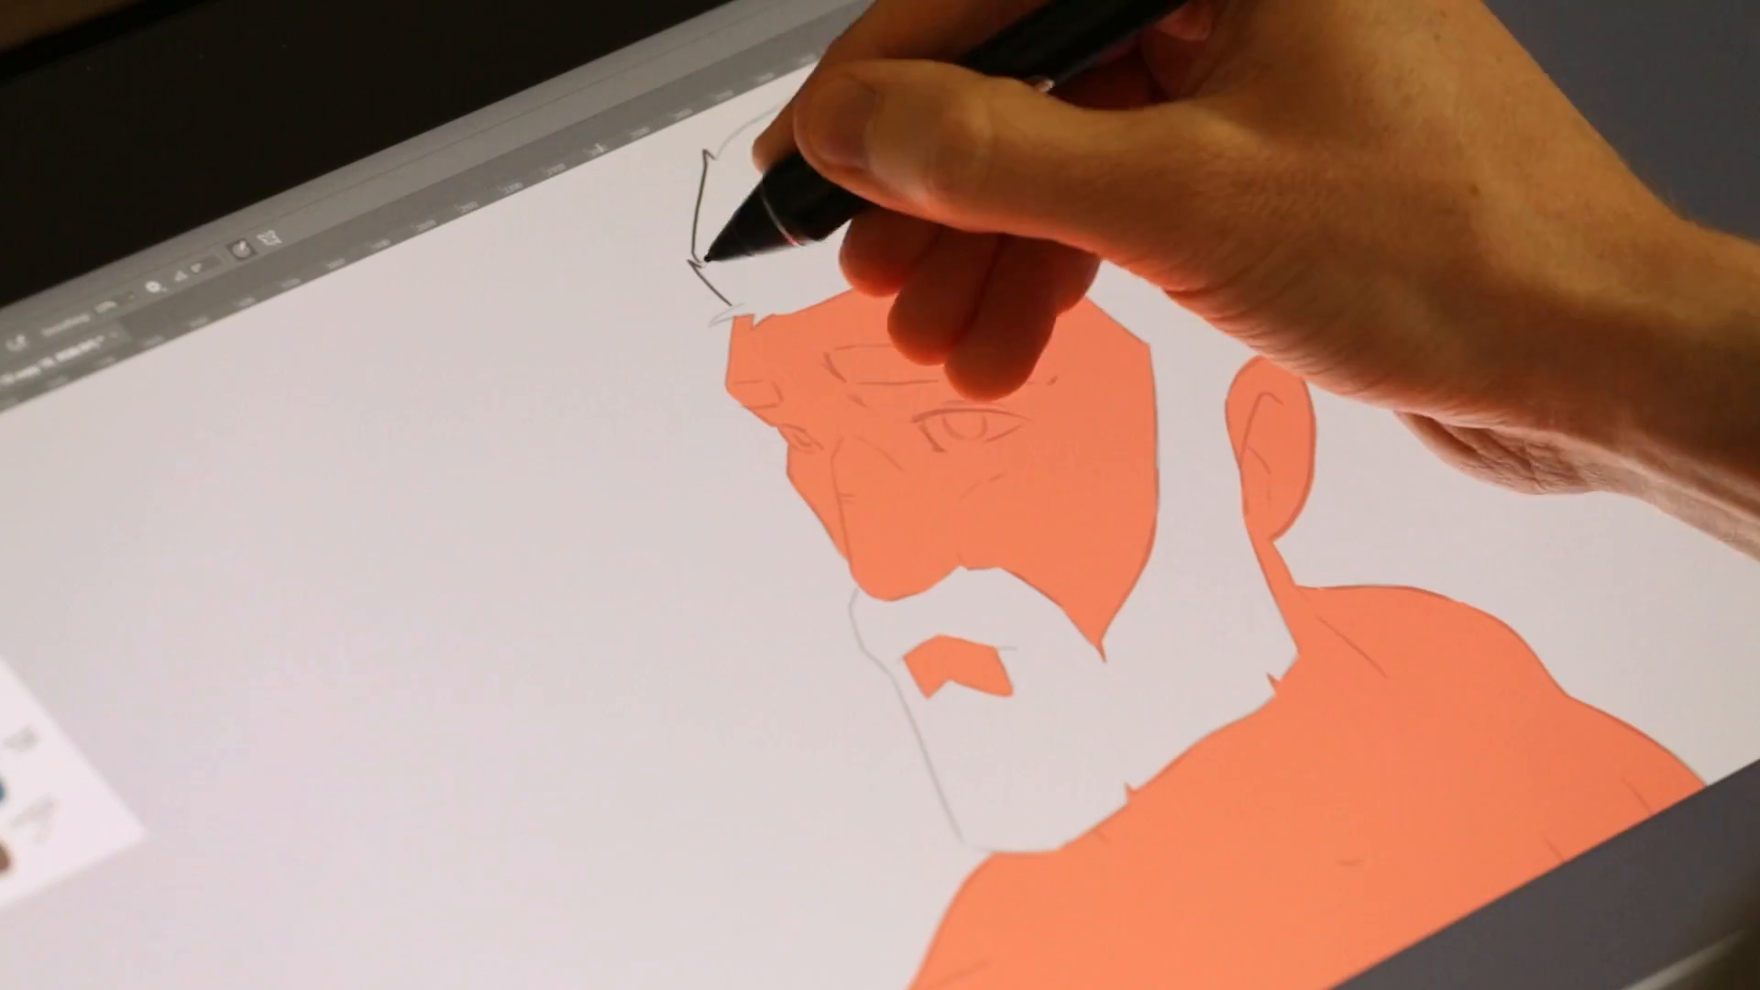
Step: Draw the remaining detail lines and shadow shapes on the coloured character frames
mouse_move(712, 157)
left_mouse_down()
mouse_move(827, 79)
mouse_move(963, 56)
left_mouse_up()
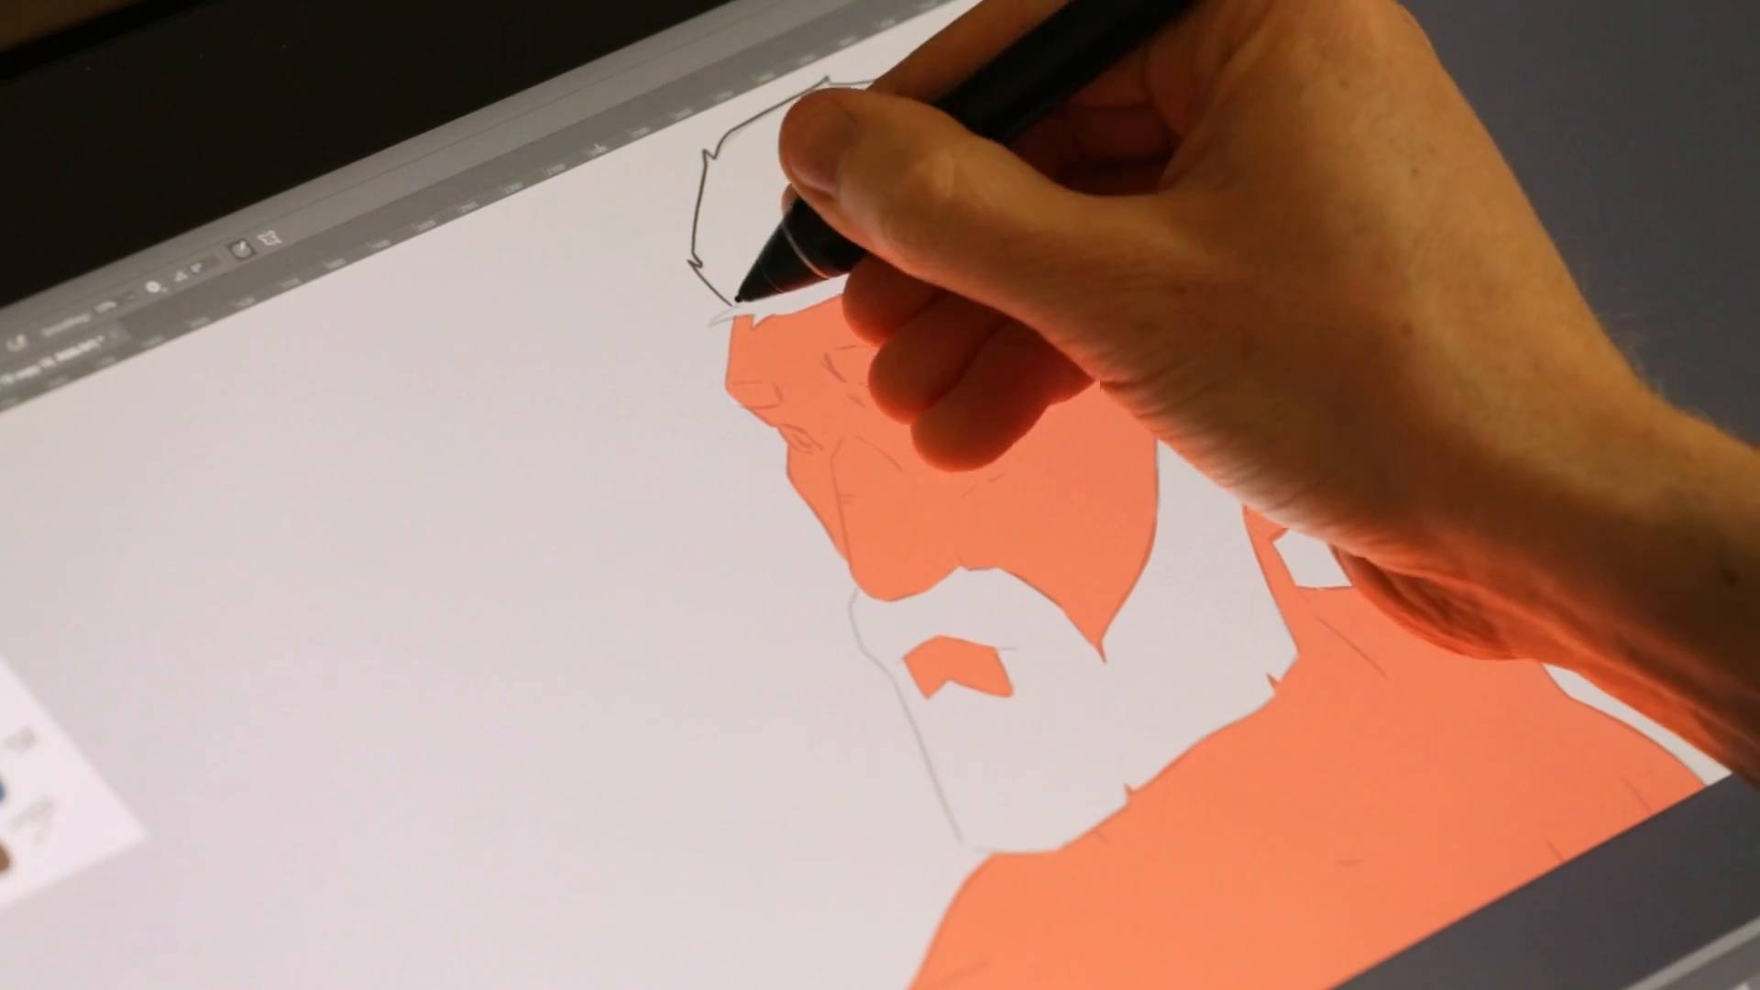
left_click_drag(741, 305, 712, 323)
left_click_drag(712, 323, 738, 317)
mouse_move(858, 586)
left_mouse_down()
mouse_move(856, 627)
mouse_move(940, 779)
left_mouse_up()
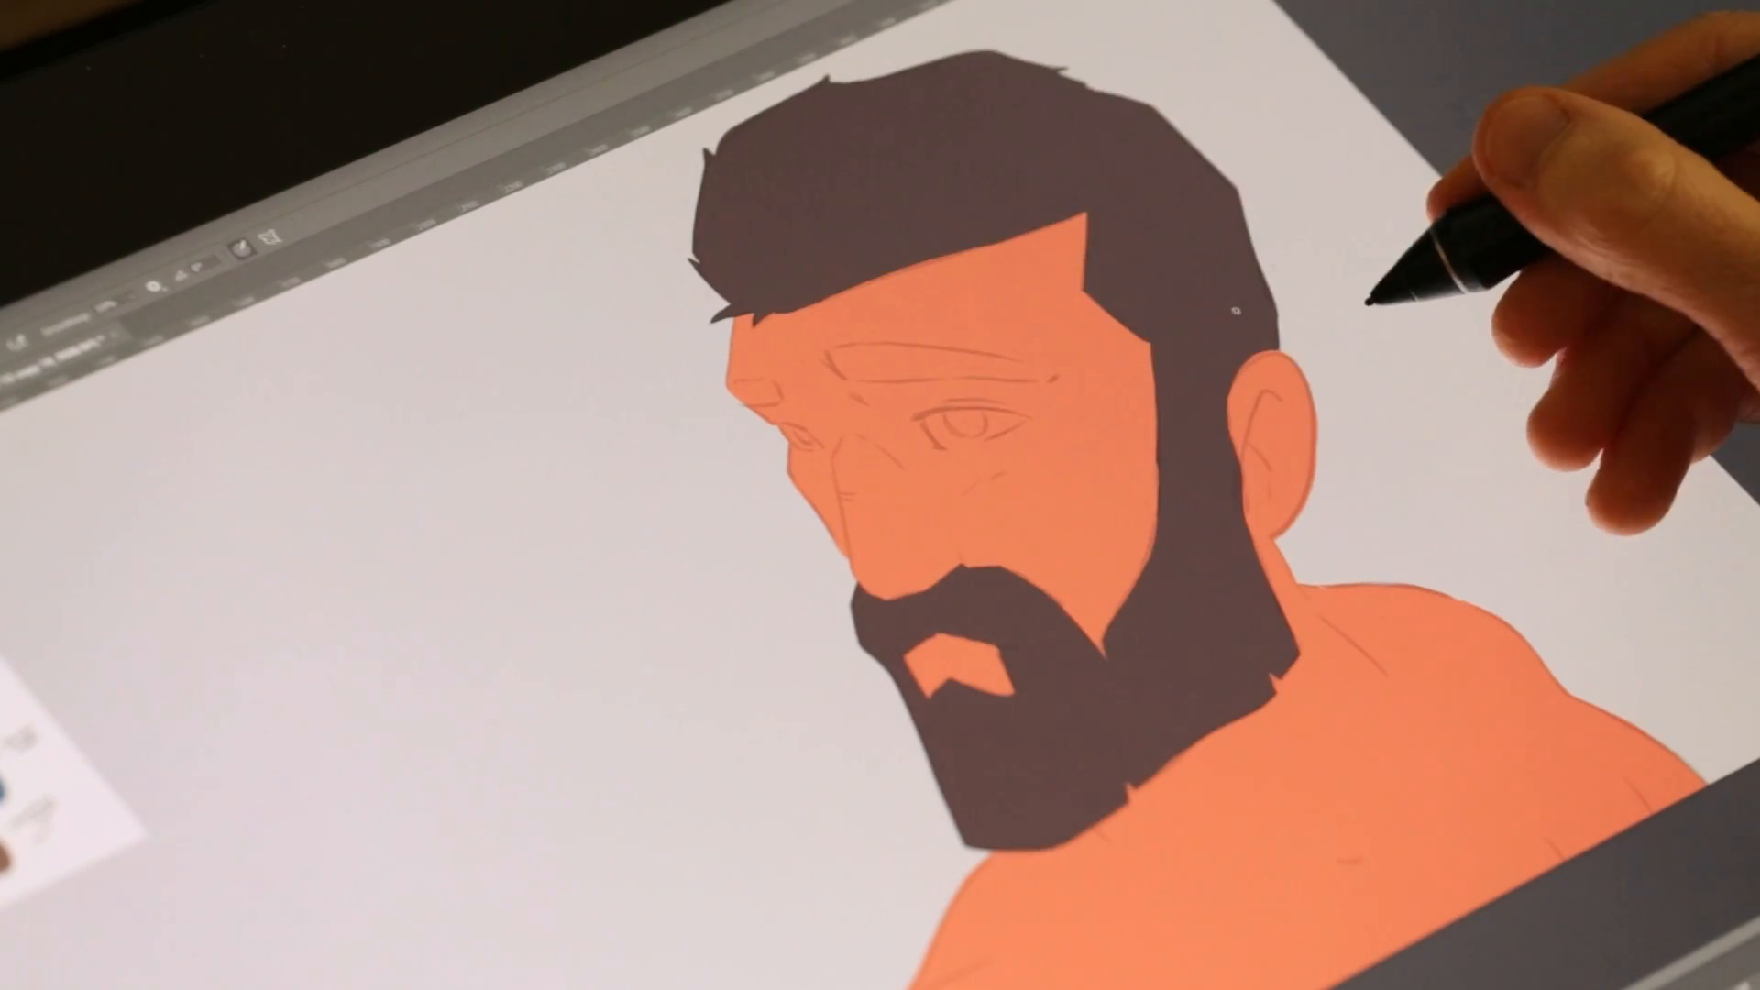
mouse_move(824, 354)
left_mouse_down()
mouse_move(873, 380)
mouse_move(1054, 380)
mouse_move(933, 350)
mouse_move(1055, 371)
left_mouse_up()
left_click_drag(745, 404, 770, 377)
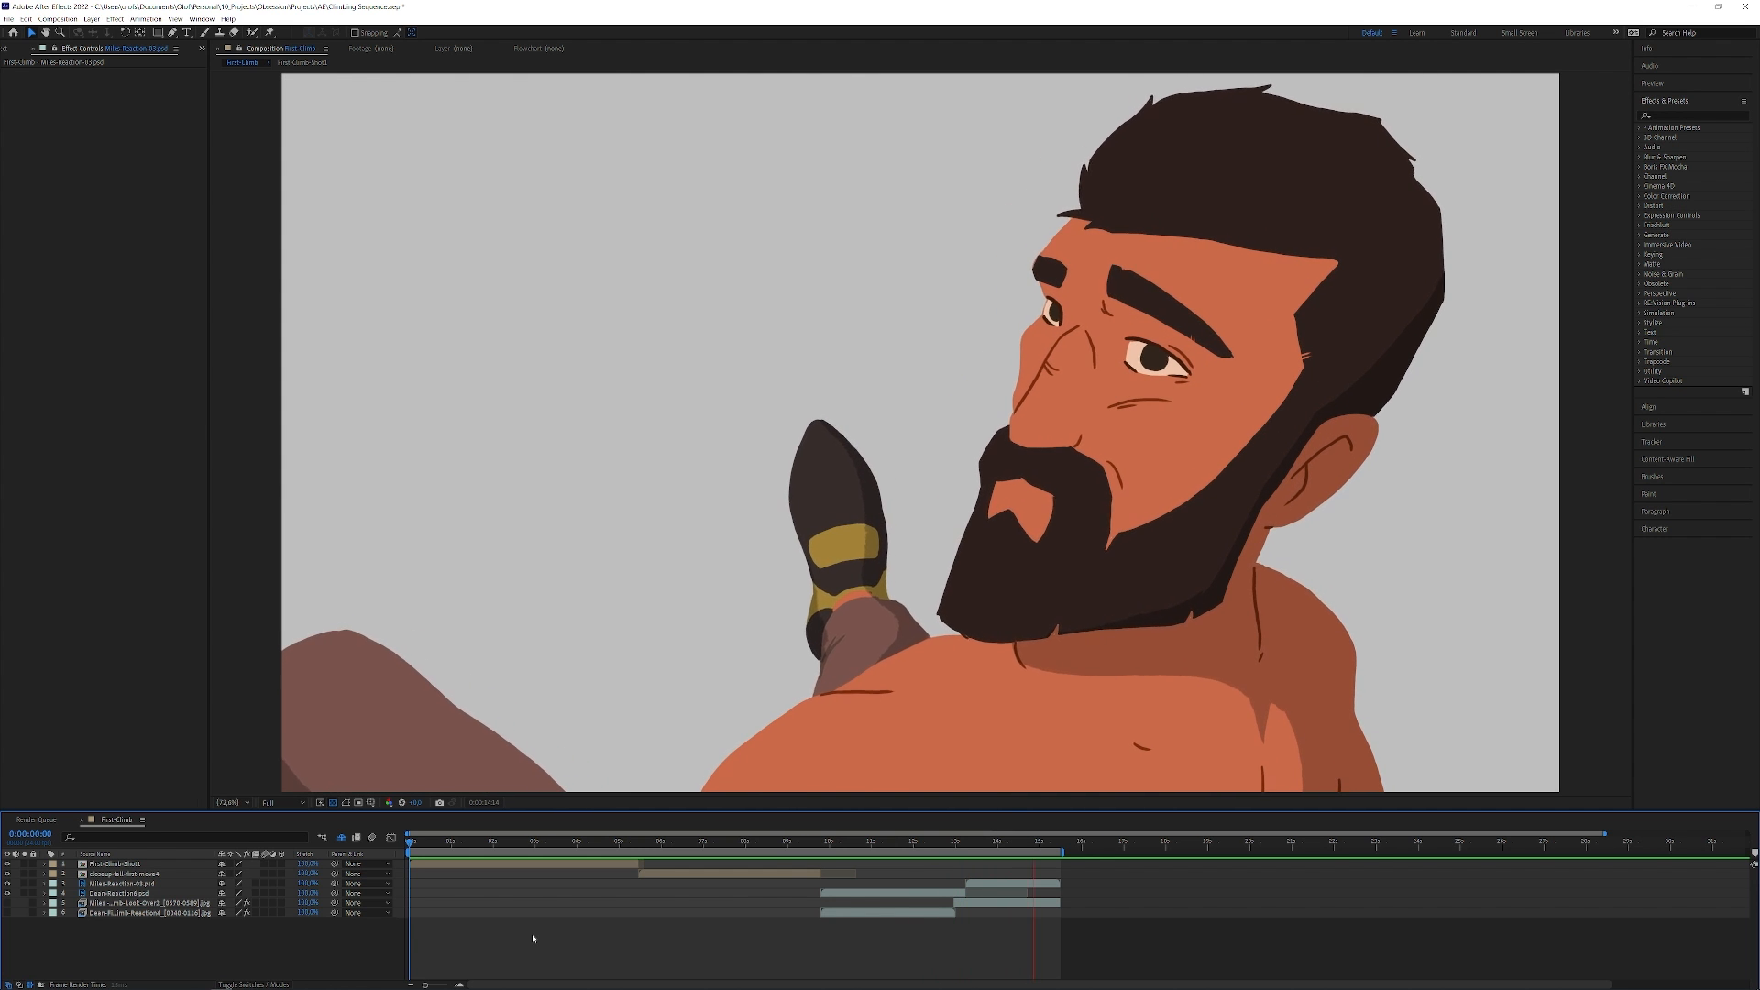
Step: In After Effects, set the work area to start at the blond character's reaction shot
key("space")
left_click_drag(1041, 845, 822, 855)
key("b")
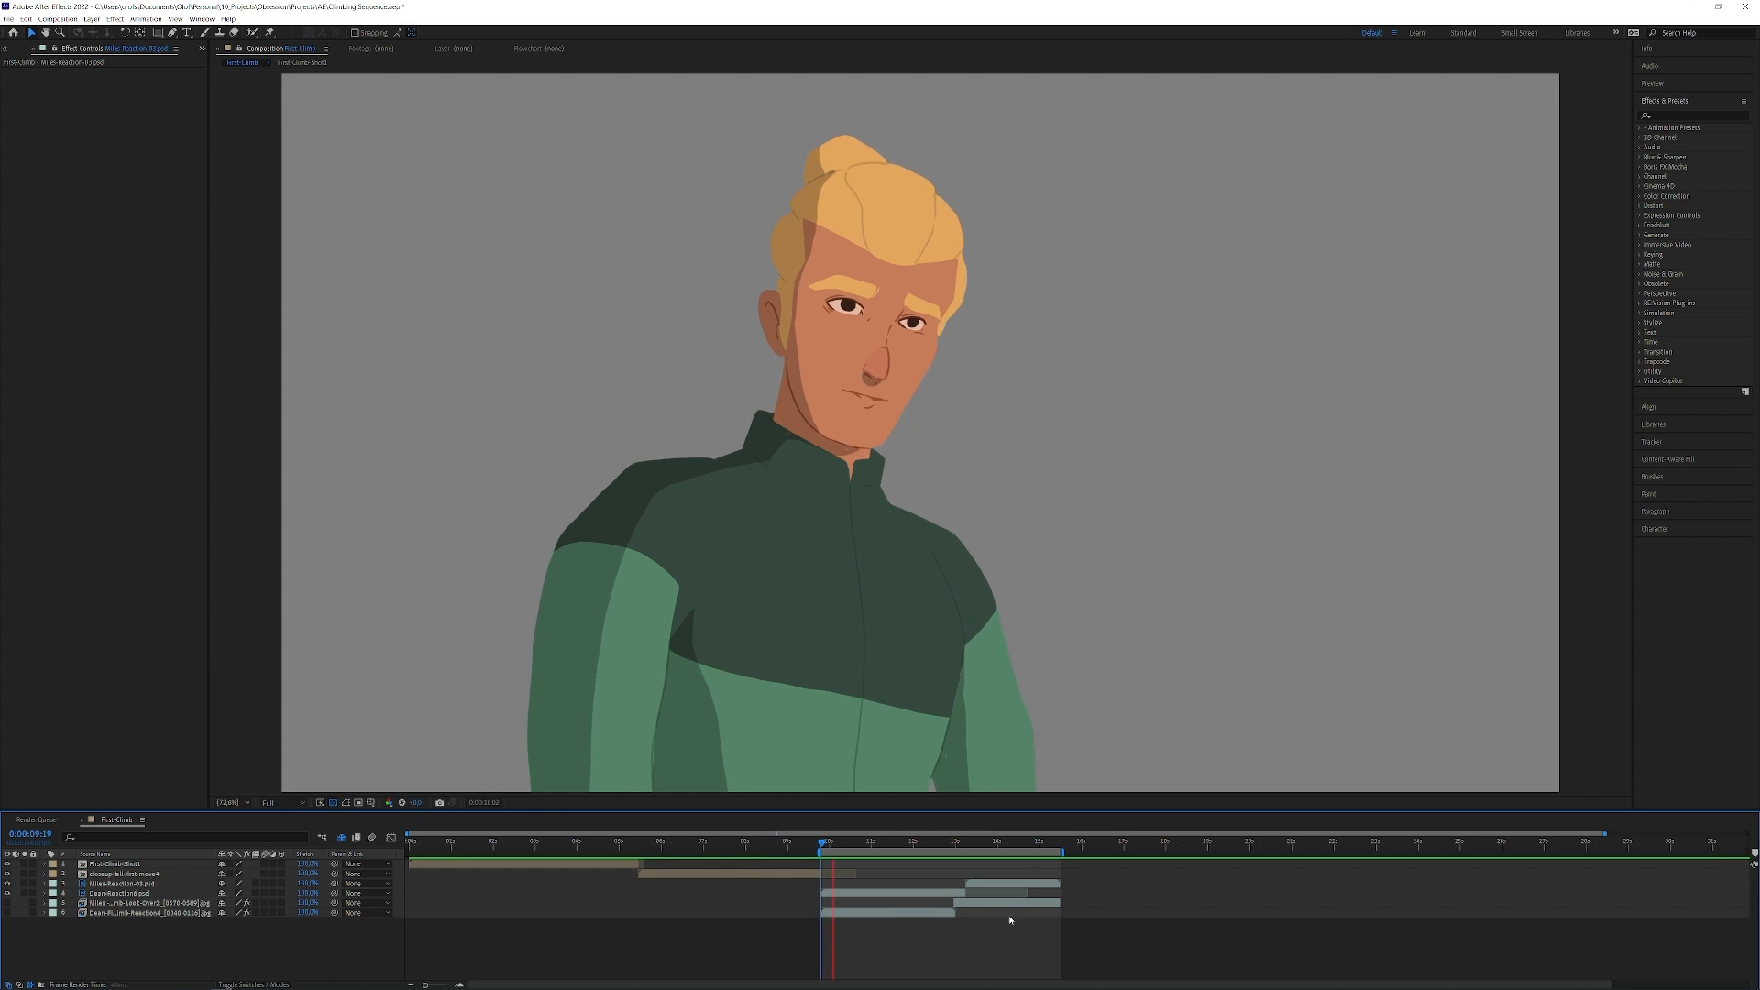